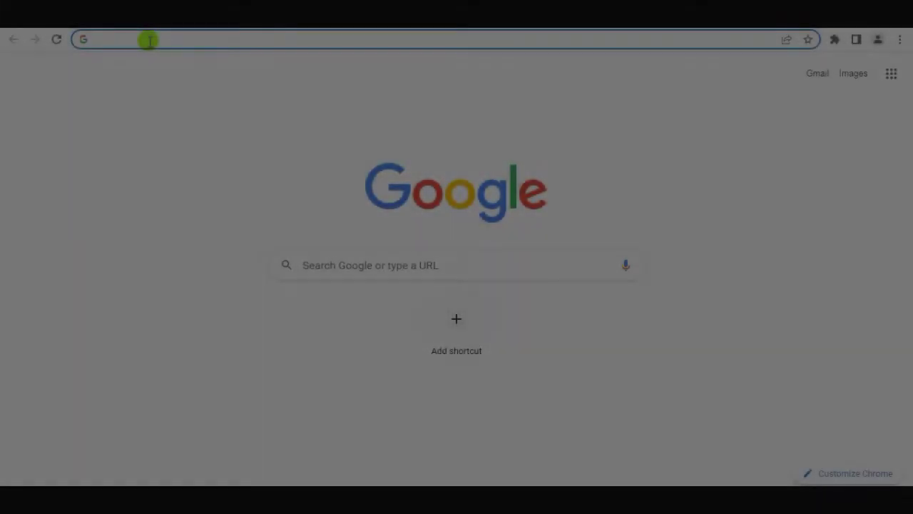
# Load localhost/dashboardbuilder-v55-pro/lib/ in Chrome to open the Dashboard Builder editor.
pyautogui.write('local')
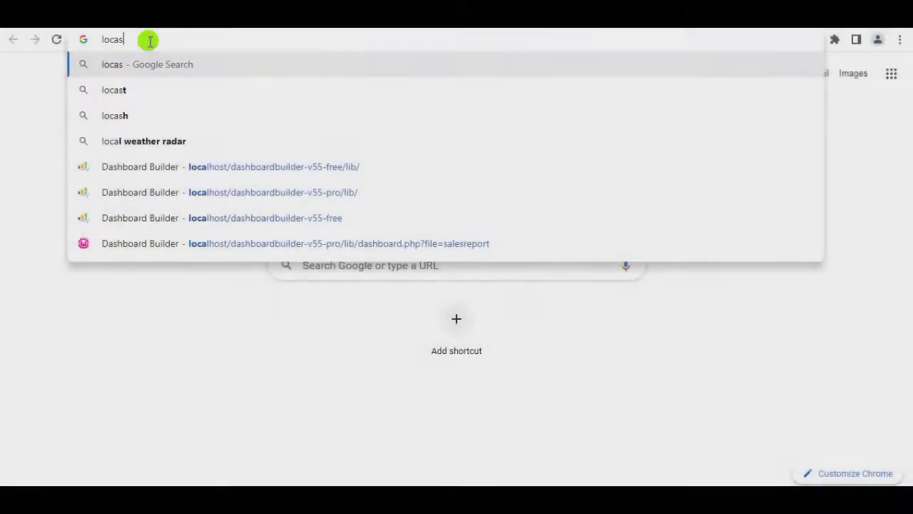
pyautogui.press('BackSpace')
pyautogui.press('BackSpace')
pyautogui.press('BackSpace')
pyautogui.write('c')
pyautogui.press('Return')
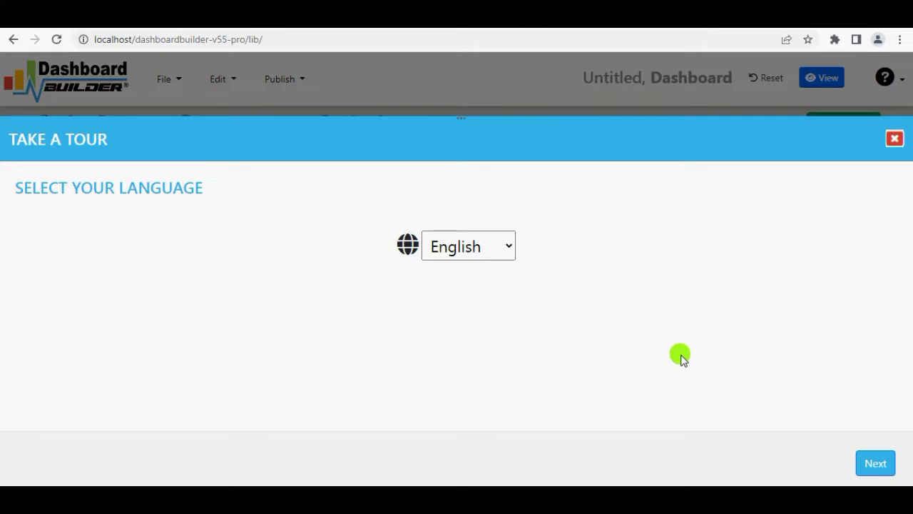
# Dismiss the tour and choose MySQL as the dashboard's data source.
pyautogui.click(895, 139)
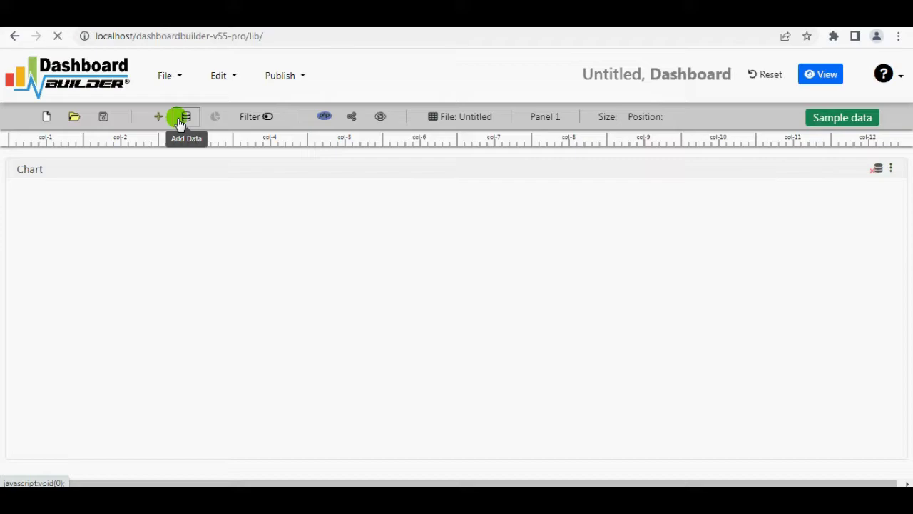
pyautogui.click(181, 119)
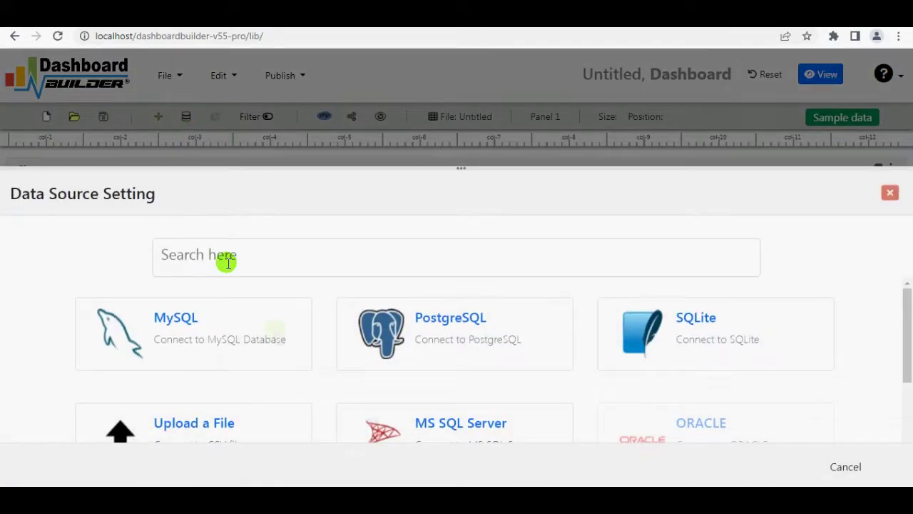
pyautogui.scroll(-5, 291, 339)
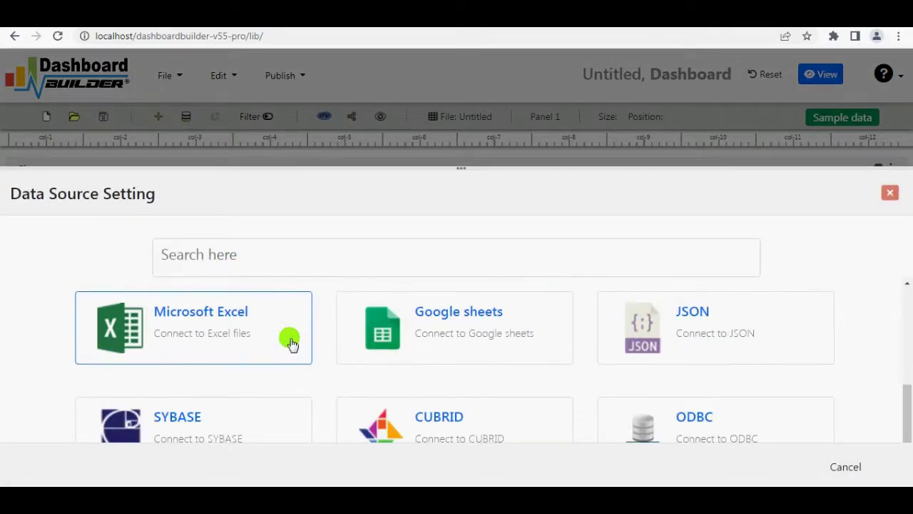
pyautogui.scroll(3, 290, 341)
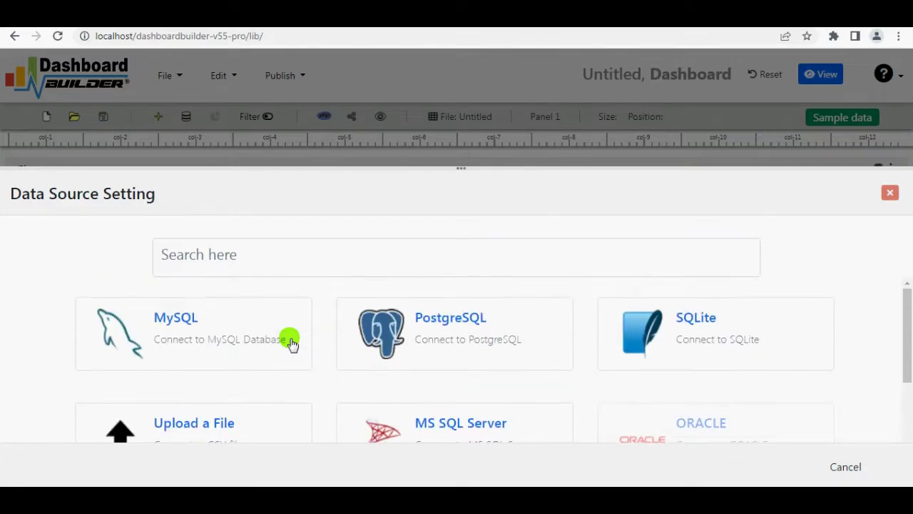
pyautogui.click(291, 341)
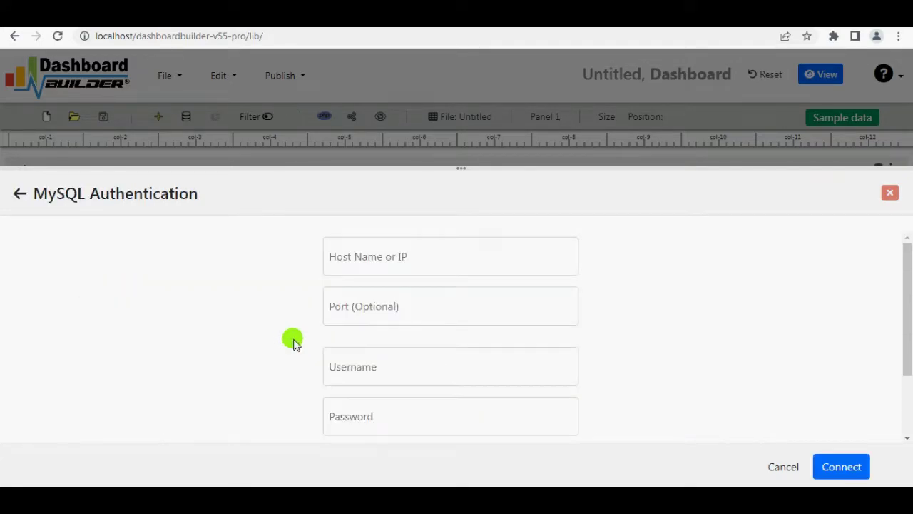
# Connect to MySQL on host localhost with the login credentials and database salesreport.
pyautogui.click(388, 258)
pyautogui.write('localhost')
pyautogui.press('Tab')
pyautogui.press('Tab')
pyautogui.write('adm')
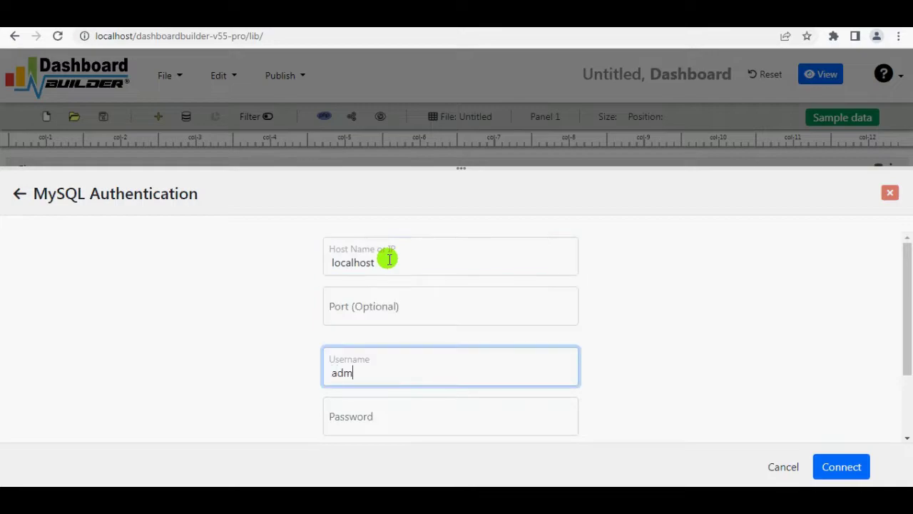
pyautogui.press('BackSpace')
pyautogui.press('BackSpace')
pyautogui.write('root')
pyautogui.press('Tab')
pyautogui.write('r')
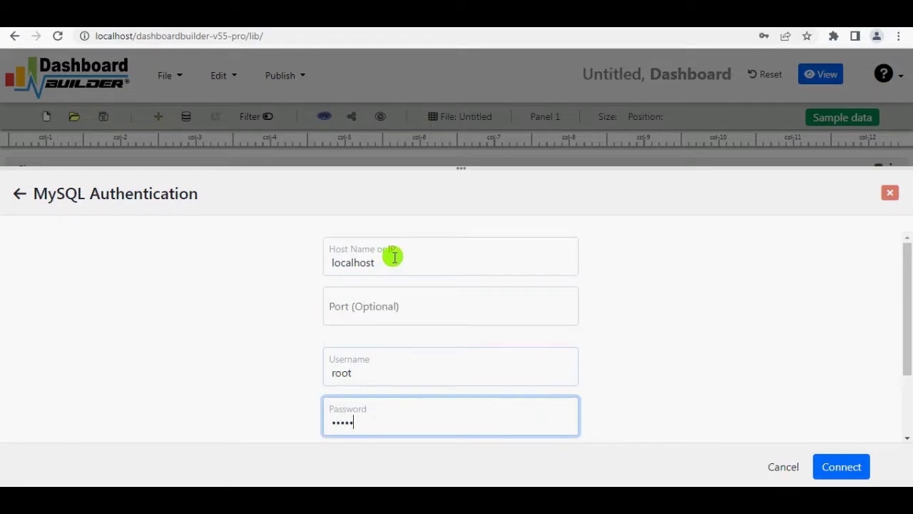
pyautogui.press('Tab')
pyautogui.click(418, 412)
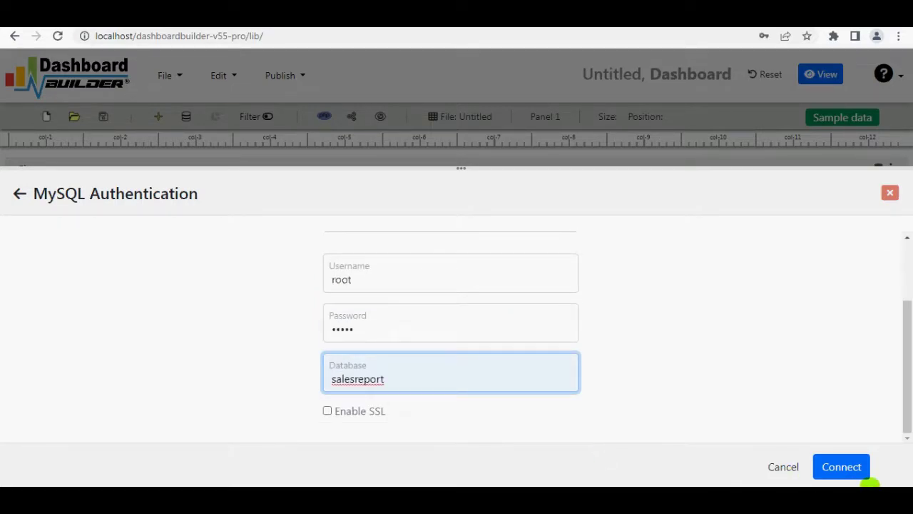
pyautogui.click(837, 465)
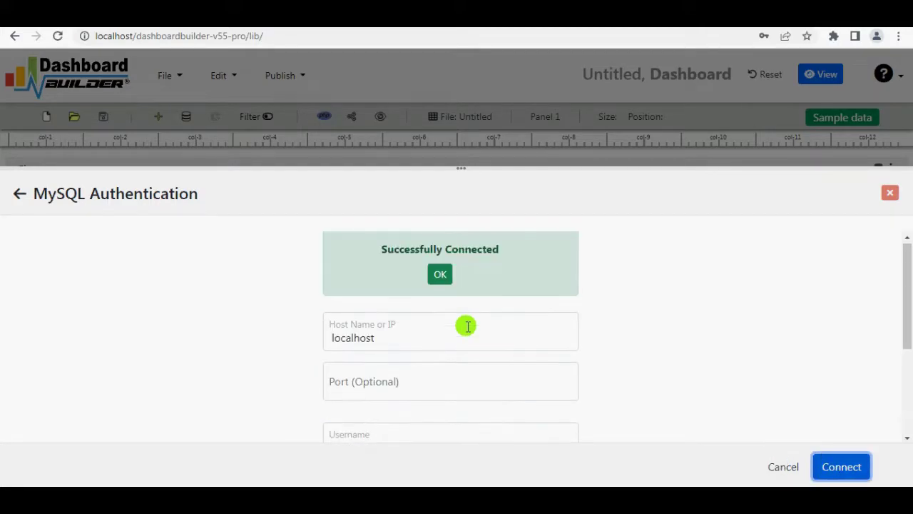
pyautogui.click(440, 277)
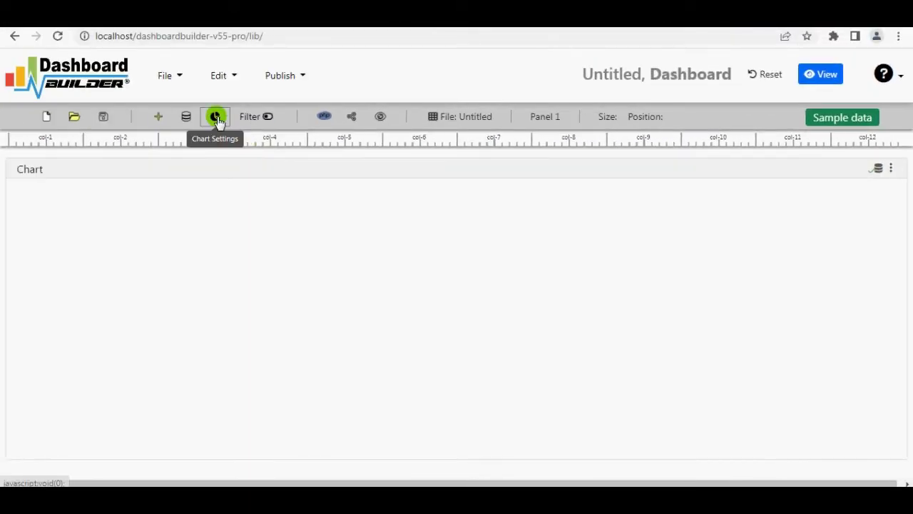
# Run the salesrecord query and plot Order Date on X against Unit Price on Y.
pyautogui.click(216, 117)
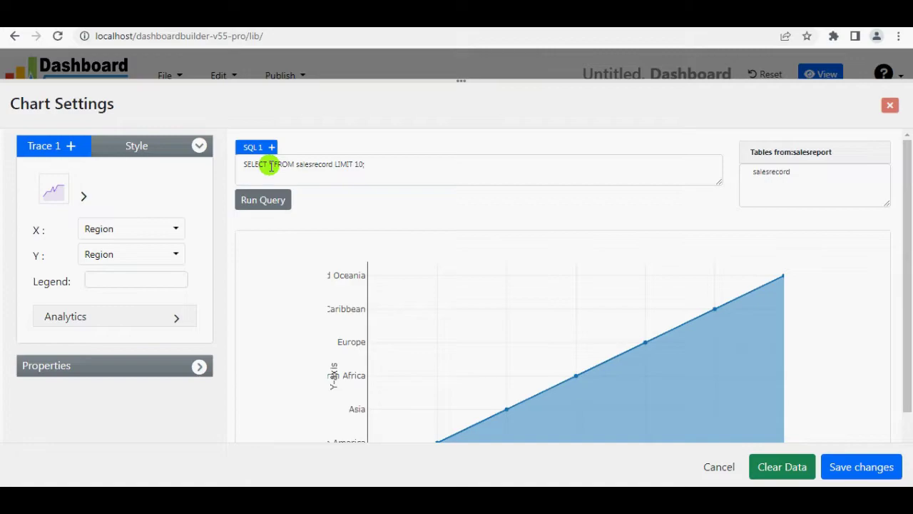
pyautogui.click(272, 207)
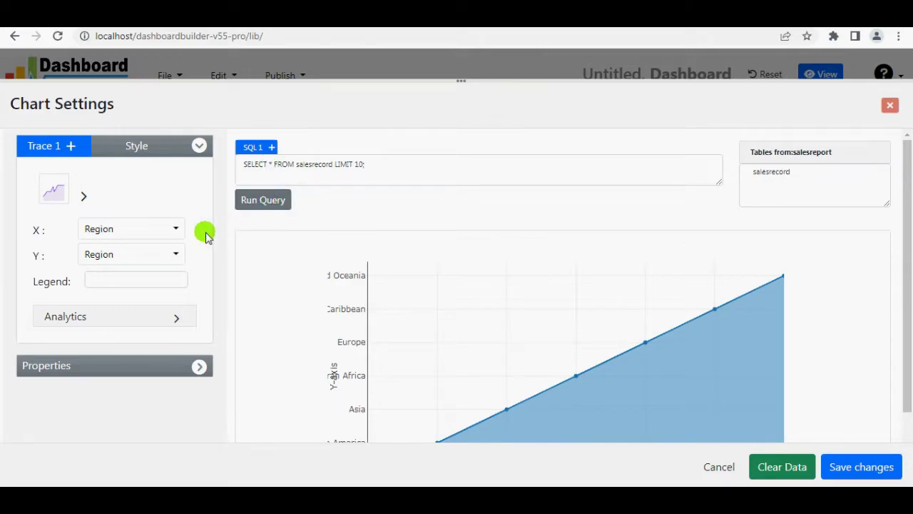
pyautogui.click(176, 231)
pyautogui.scroll(-2, 336, 302)
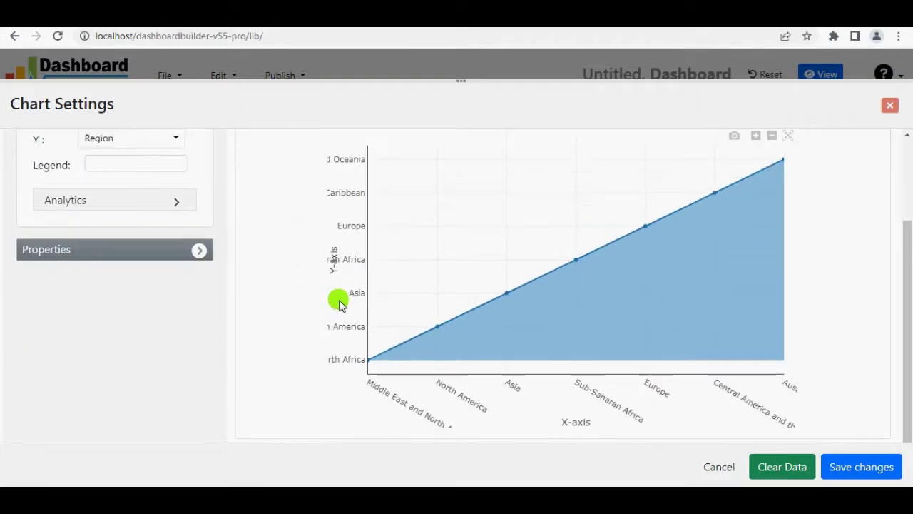
pyautogui.scroll(2, 295, 293)
pyautogui.click(177, 231)
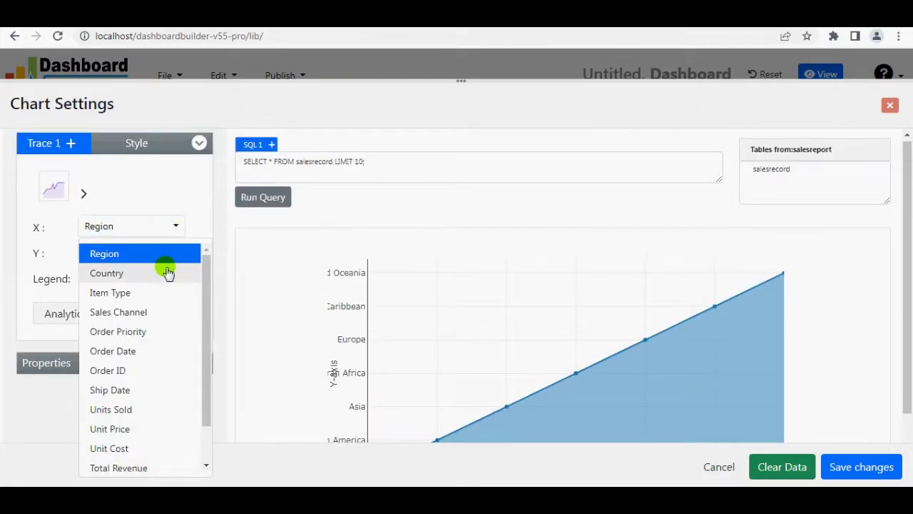
pyautogui.click(151, 350)
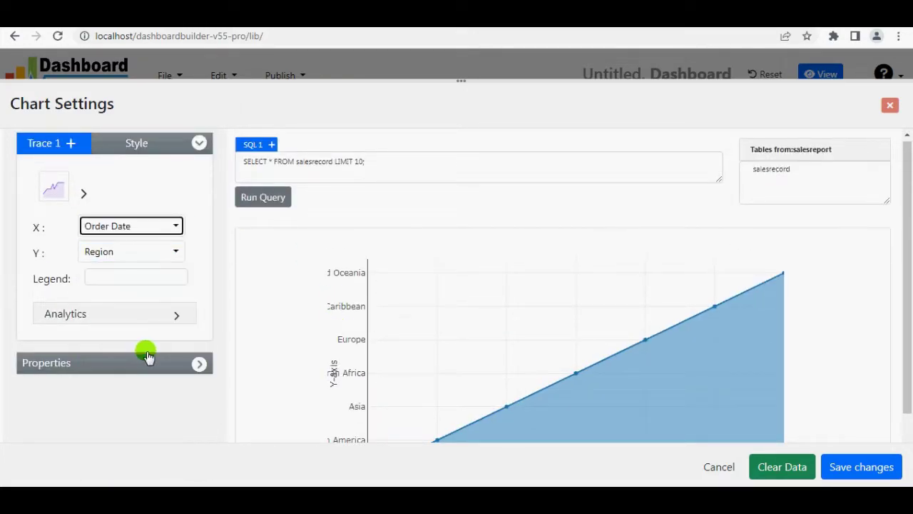
pyautogui.click(175, 253)
pyautogui.click(155, 455)
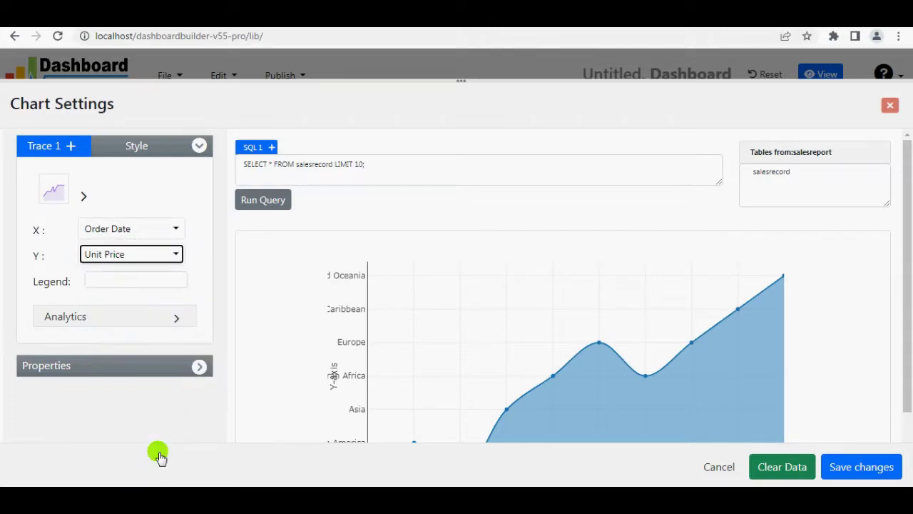
pyautogui.scroll(-2, 497, 428)
pyautogui.scroll(2, 76, 253)
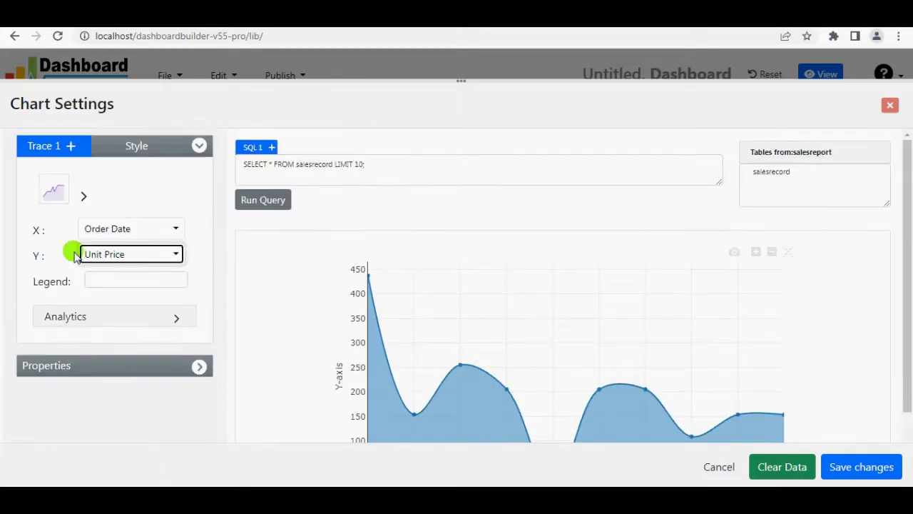
# Turn the chart into a bar chart with red bars.
pyautogui.click(85, 198)
pyautogui.click(93, 228)
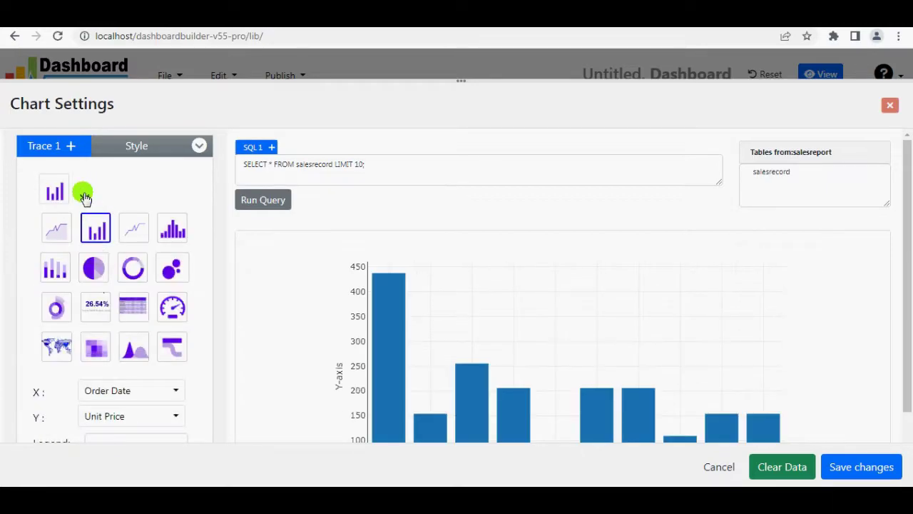
pyautogui.click(84, 194)
pyautogui.scroll(-2, 353, 319)
pyautogui.scroll(1, 189, 263)
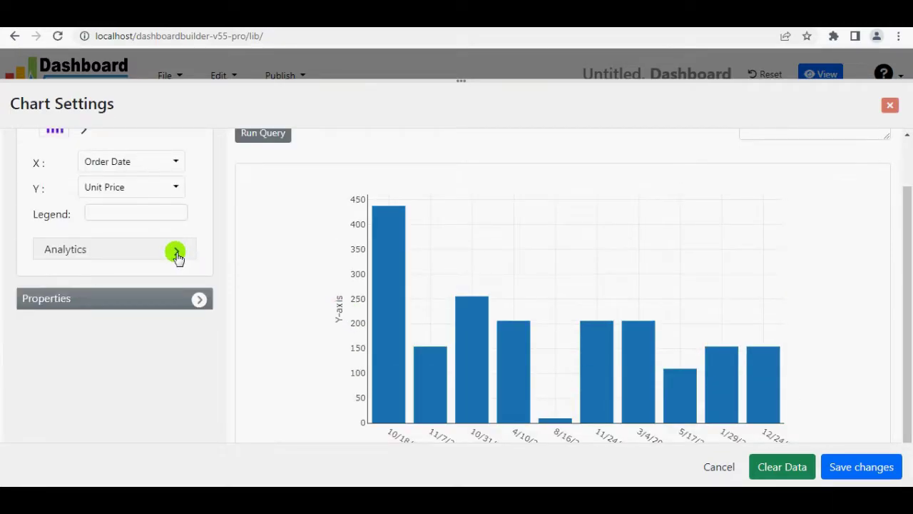
pyautogui.scroll(1, 177, 257)
pyautogui.click(135, 144)
pyautogui.click(134, 188)
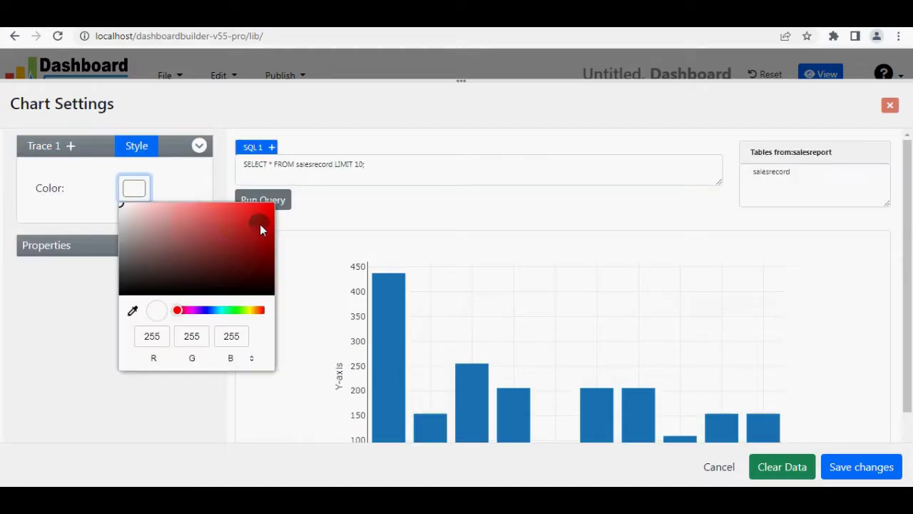
pyautogui.click(259, 224)
pyautogui.click(173, 179)
pyautogui.click(35, 153)
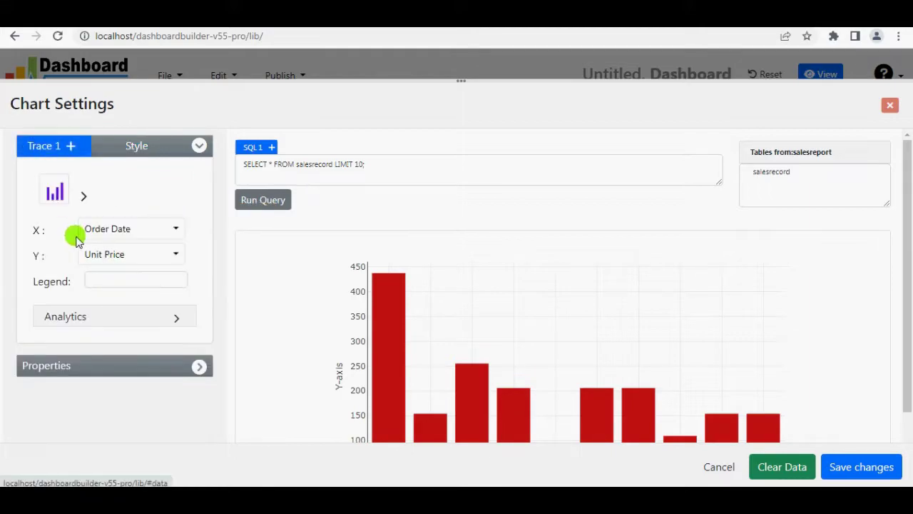
# Group Order Date by quarter in ascending order and SUM the Unit Price per quarter.
pyautogui.scroll(-1, 177, 257)
pyautogui.click(177, 254)
pyautogui.scroll(-1, 173, 239)
pyautogui.click(169, 217)
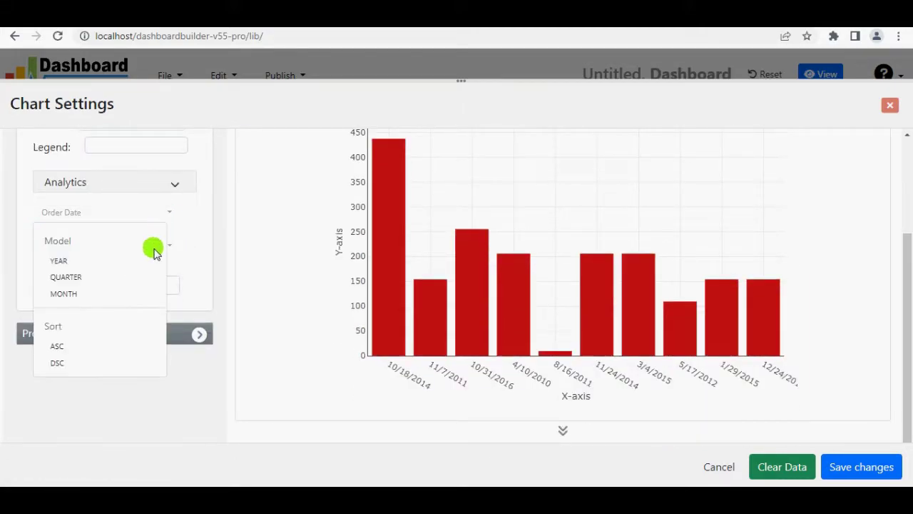
pyautogui.click(126, 347)
pyautogui.click(206, 226)
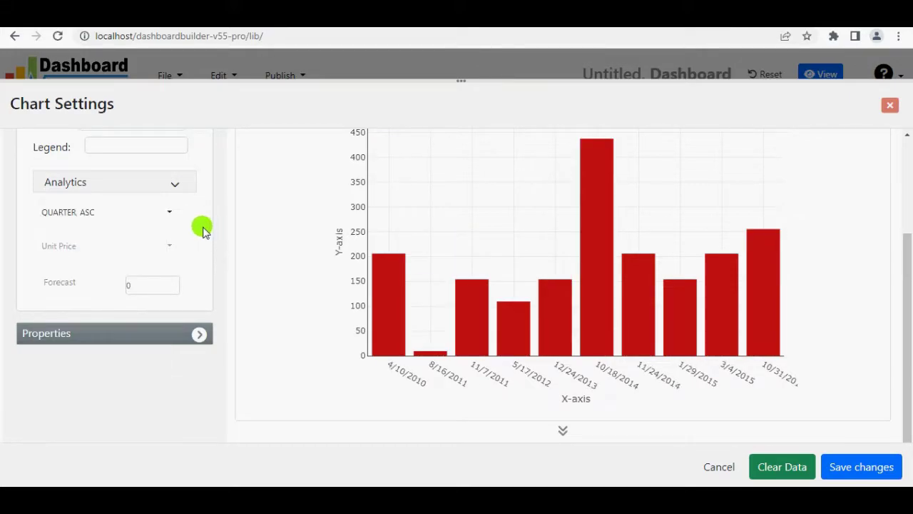
pyautogui.click(171, 249)
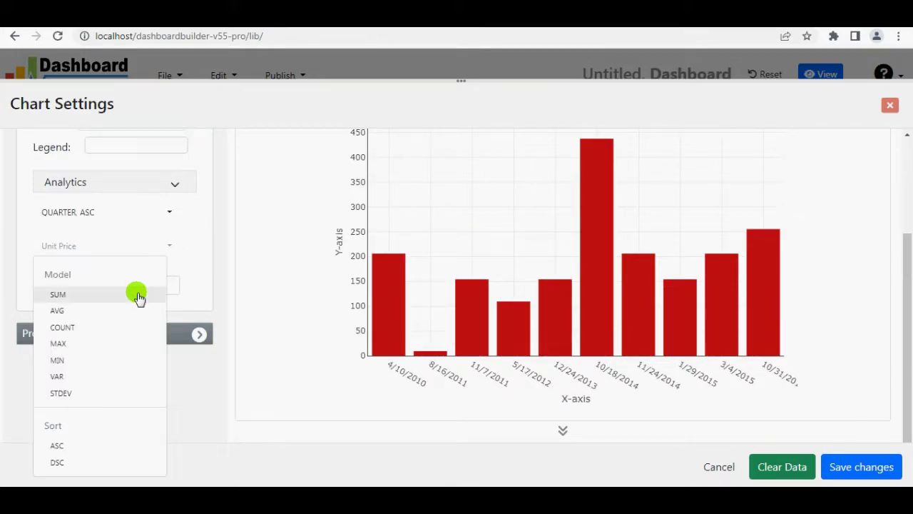
pyautogui.click(138, 294)
pyautogui.click(197, 242)
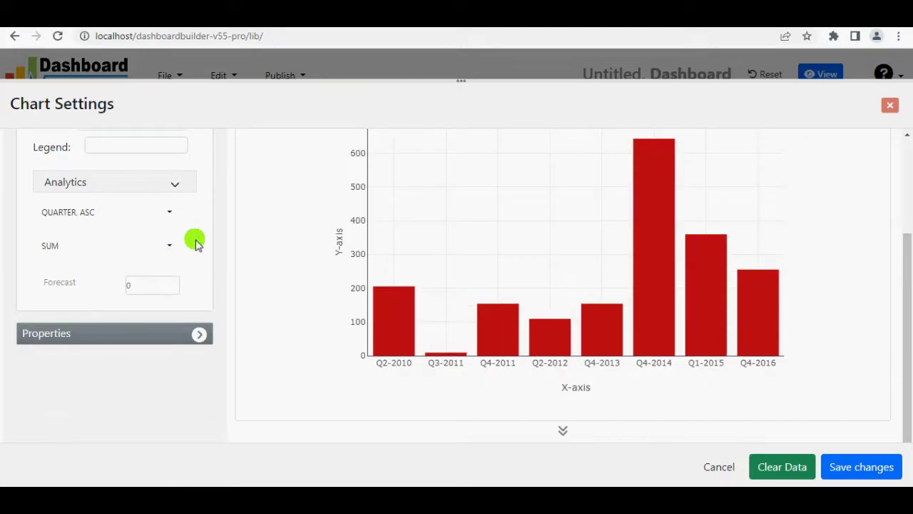
# Title the X axis Quarter and the Y axis Prices.
pyautogui.click(197, 333)
pyautogui.scroll(-3, 193, 332)
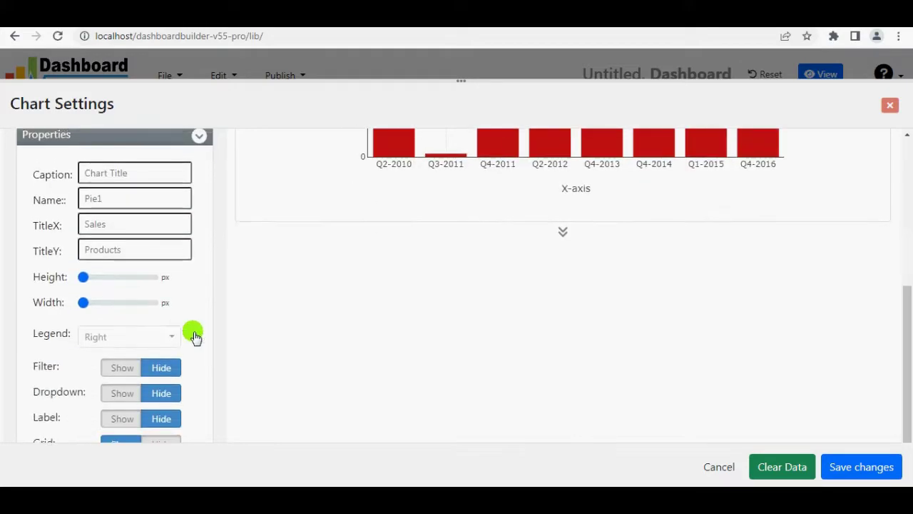
pyautogui.scroll(1, 178, 285)
pyautogui.click(142, 291)
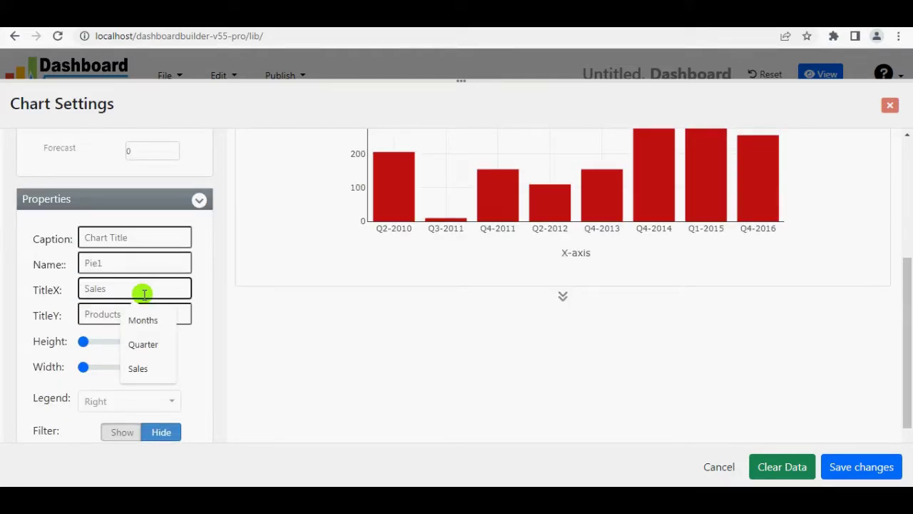
pyautogui.click(142, 345)
pyautogui.click(126, 313)
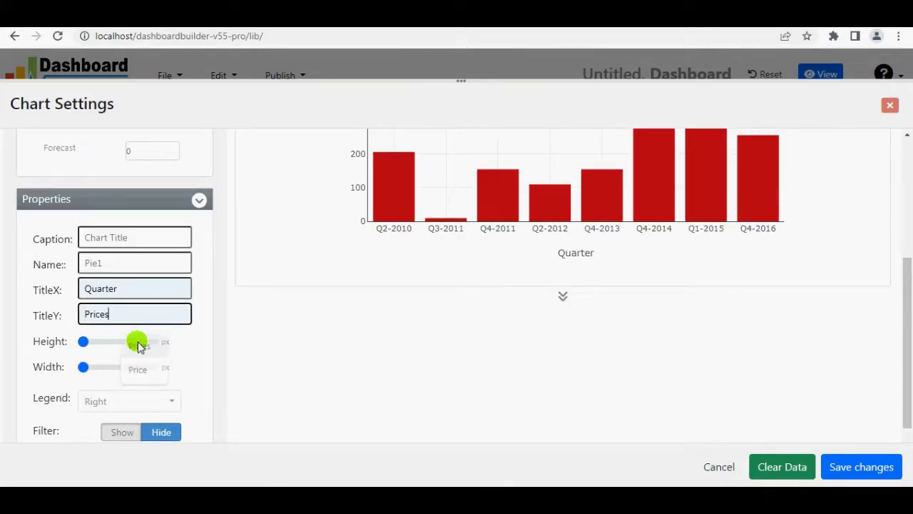
pyautogui.click(139, 345)
# Show value labels on the bars and save the bar chart to the dashboard.
pyautogui.scroll(-2, 237, 321)
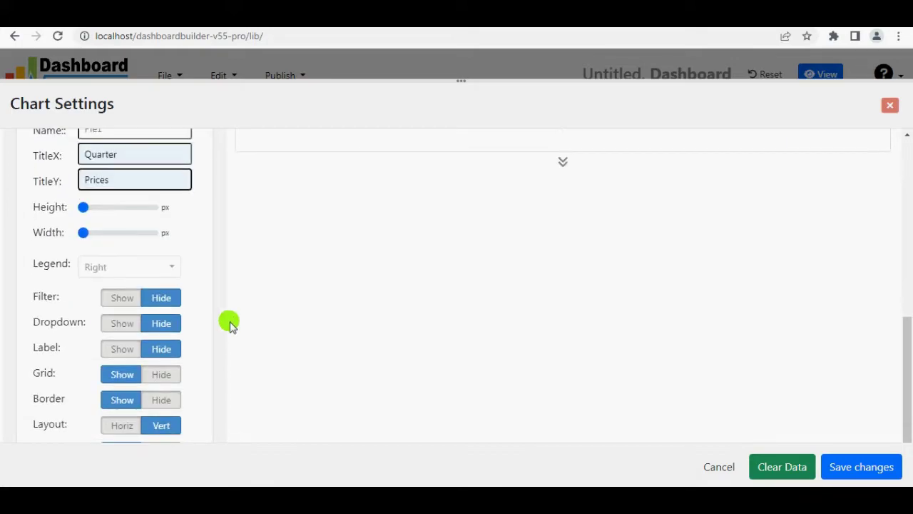
pyautogui.click(116, 351)
pyautogui.scroll(5, 245, 375)
pyautogui.scroll(-6, 575, 373)
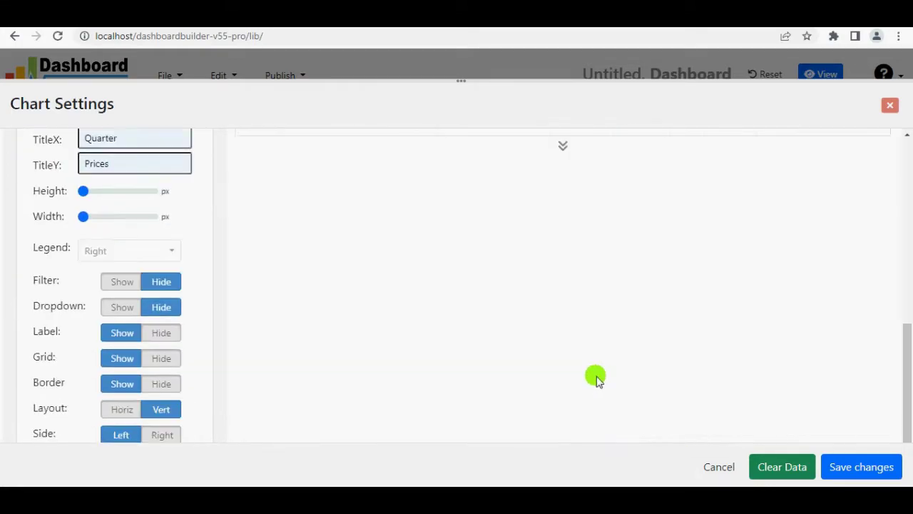
pyautogui.scroll(5, 597, 373)
pyautogui.click(199, 425)
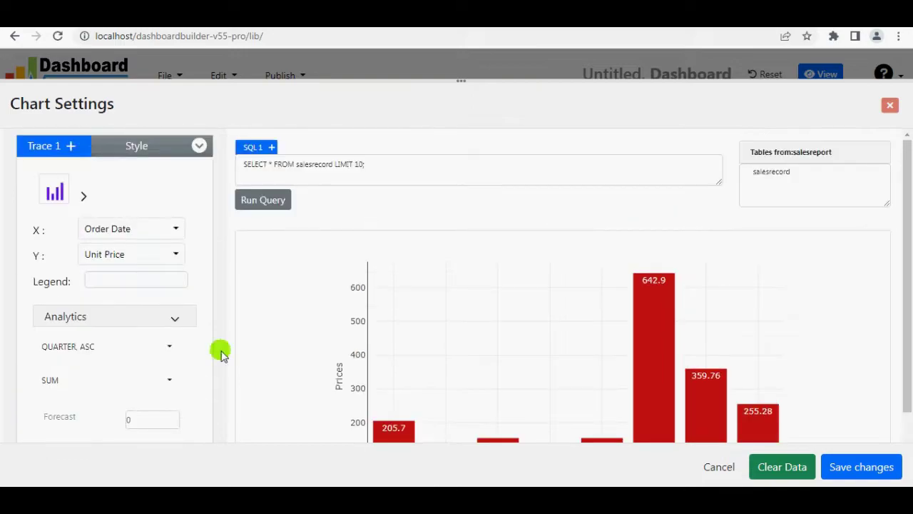
pyautogui.scroll(-3, 321, 285)
pyautogui.scroll(-1, 373, 329)
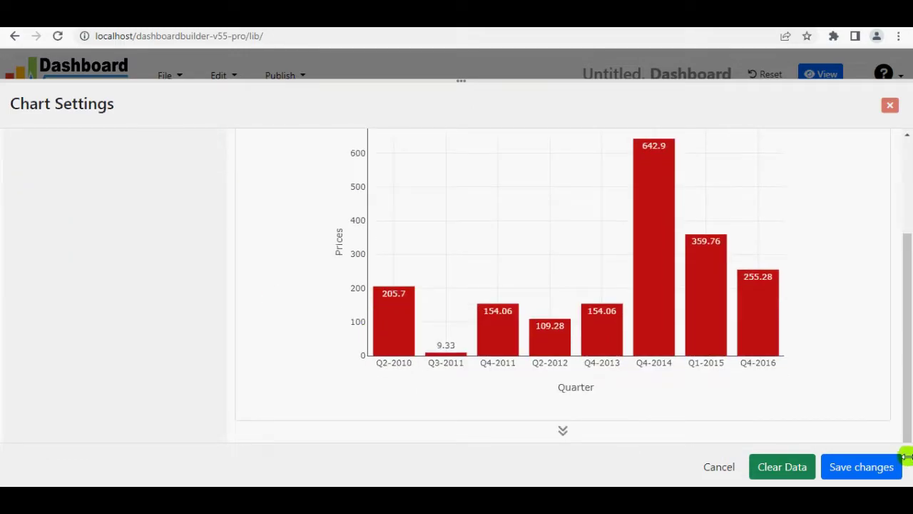
pyautogui.click(848, 473)
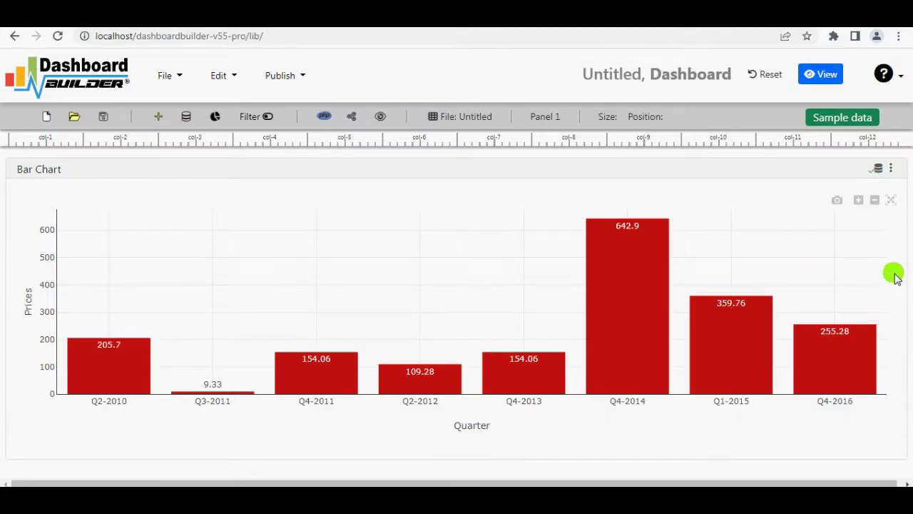
# Narrow the Bar Chart panel and add a new full-width empty panel to the canvas.
pyautogui.moveTo(903, 277); pyautogui.dragTo(385, 278)
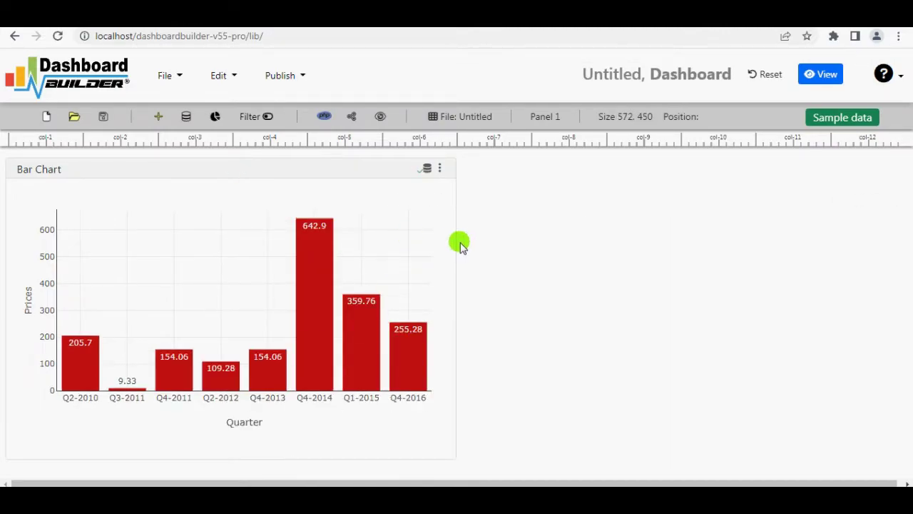
pyautogui.click(158, 117)
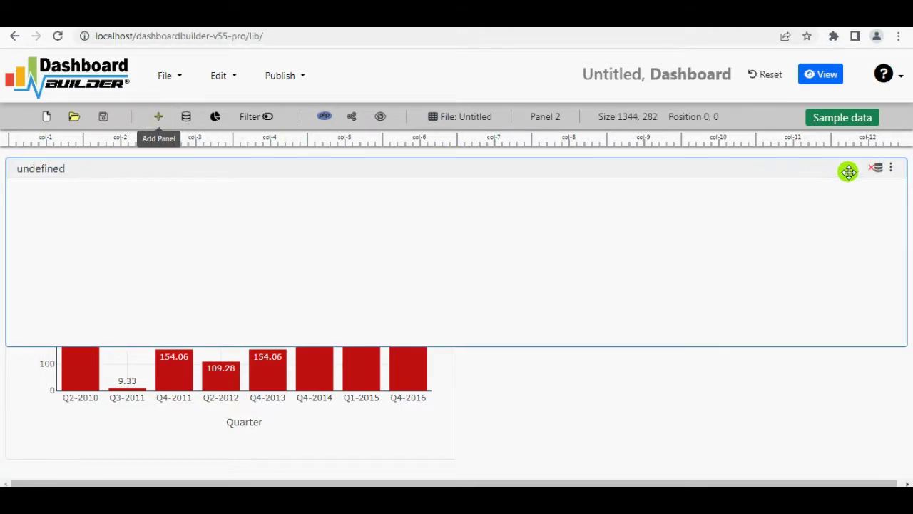
pyautogui.click(876, 171)
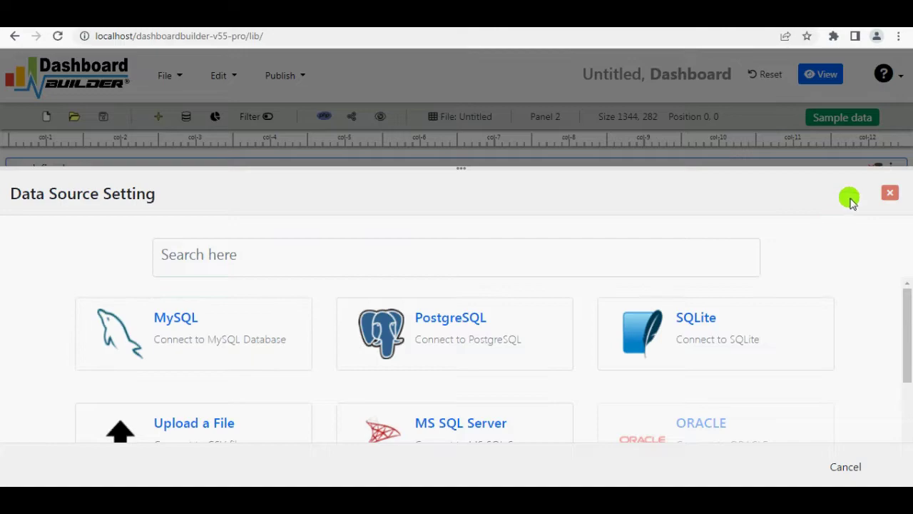
pyautogui.click(889, 192)
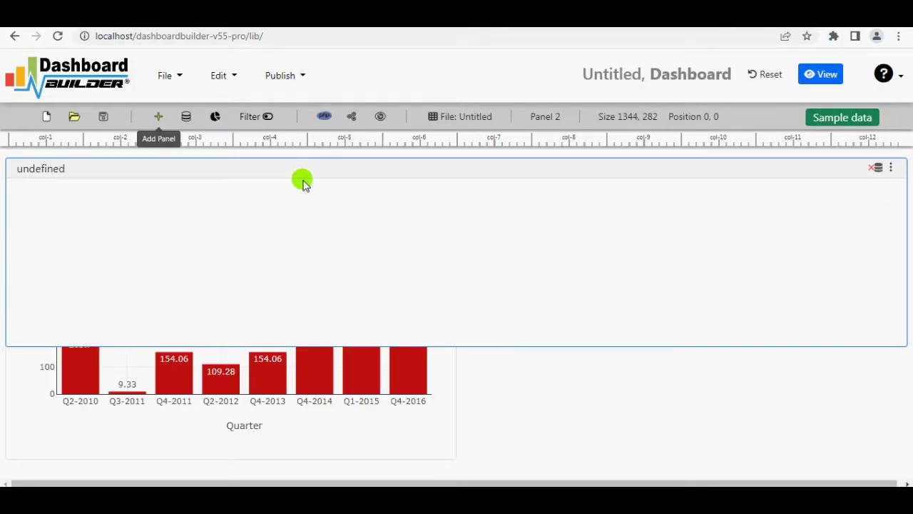
# Make the new panel a line chart with Order Date on X and Units Sold on Y.
pyautogui.click(212, 118)
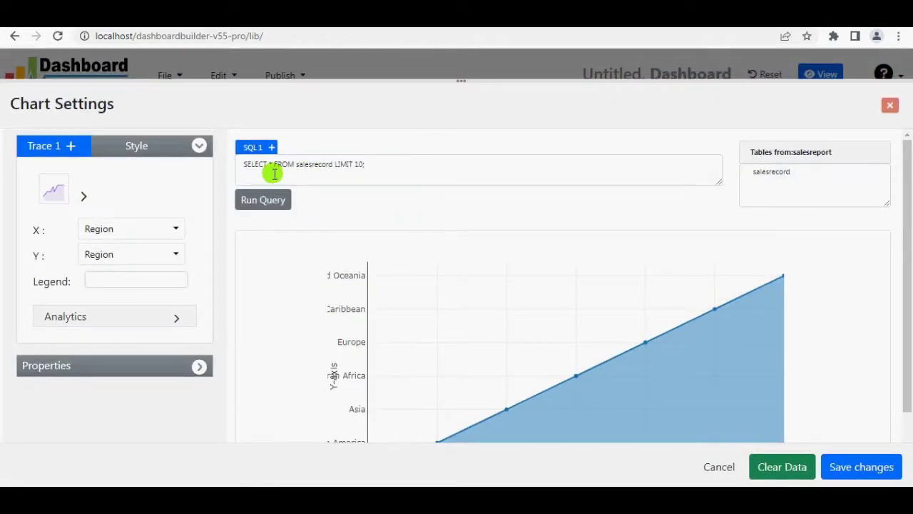
pyautogui.click(83, 196)
pyautogui.click(133, 228)
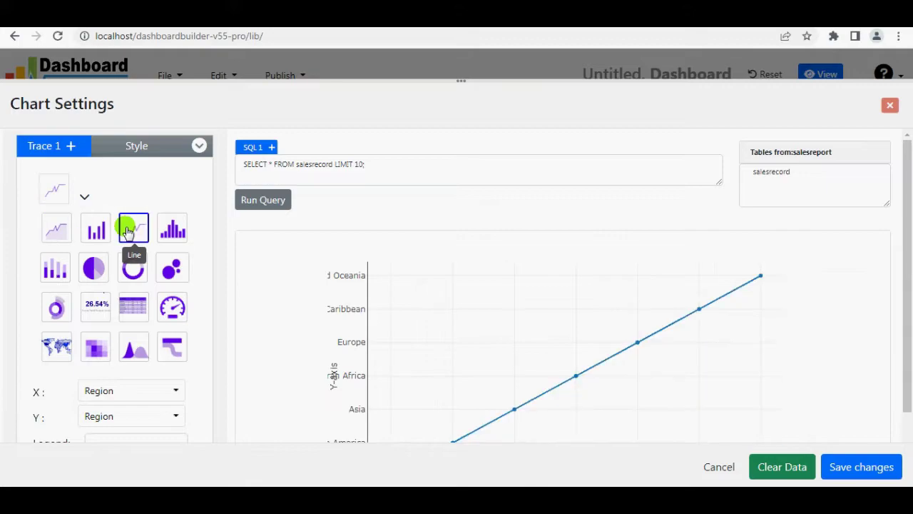
pyautogui.click(86, 200)
pyautogui.click(170, 229)
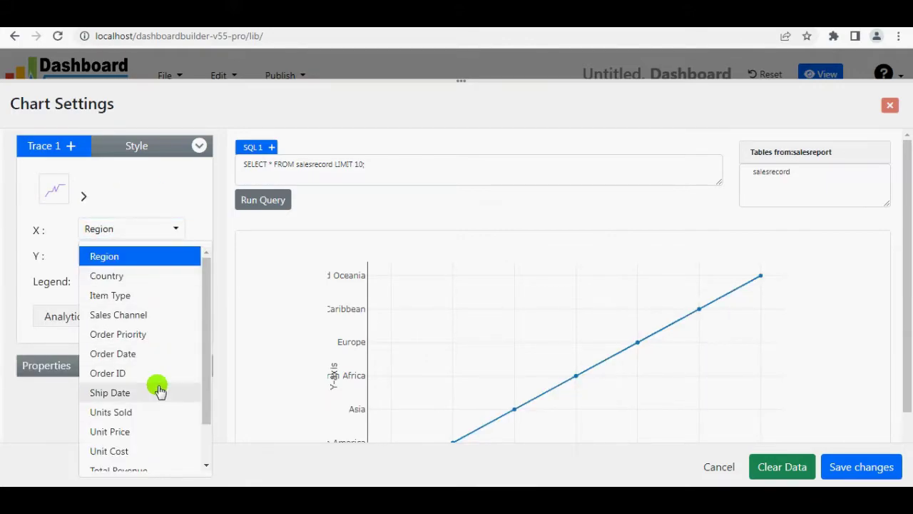
pyautogui.click(143, 353)
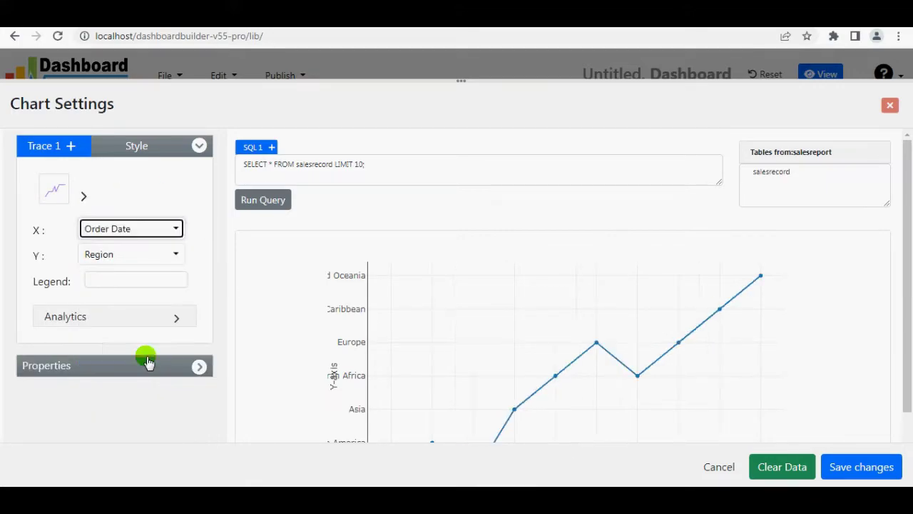
pyautogui.click(166, 254)
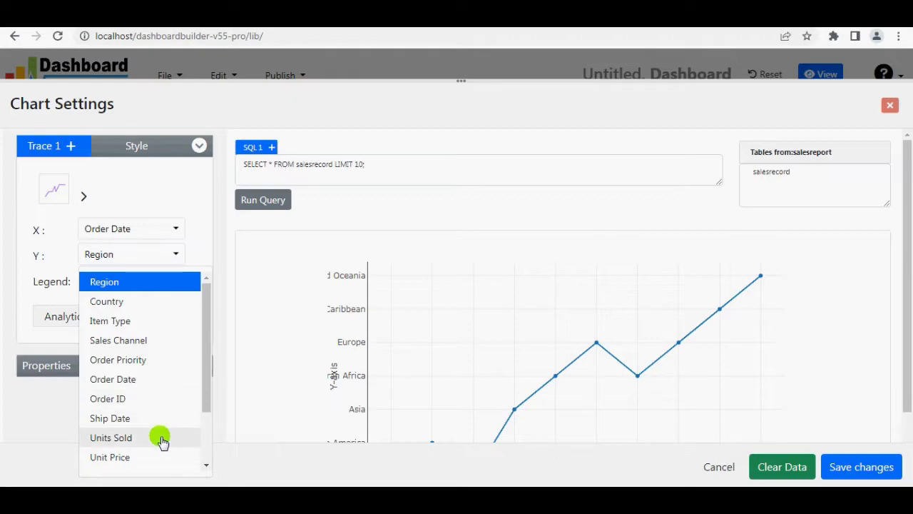
pyautogui.click(161, 438)
# Group Order Date by quarter in ascending order and SUM the Units Sold.
pyautogui.scroll(-1, 185, 255)
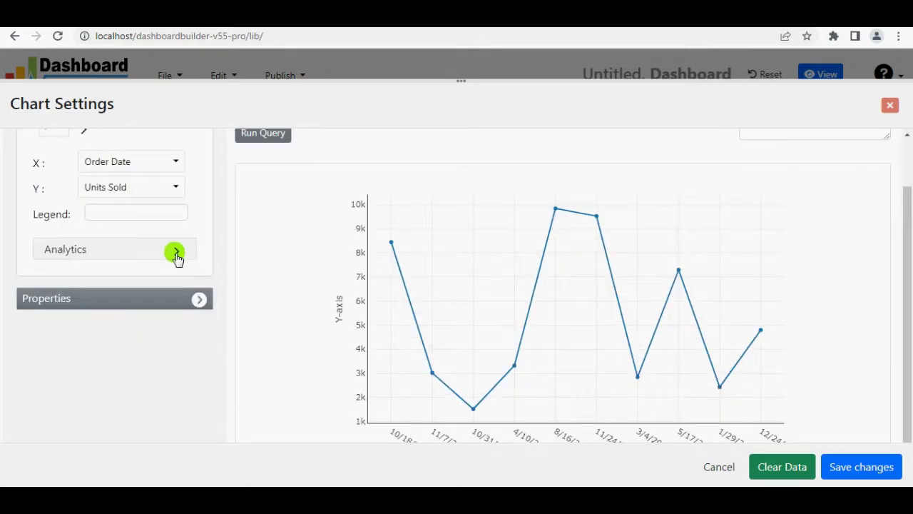
pyautogui.click(177, 253)
pyautogui.click(169, 279)
pyautogui.click(128, 347)
pyautogui.click(57, 414)
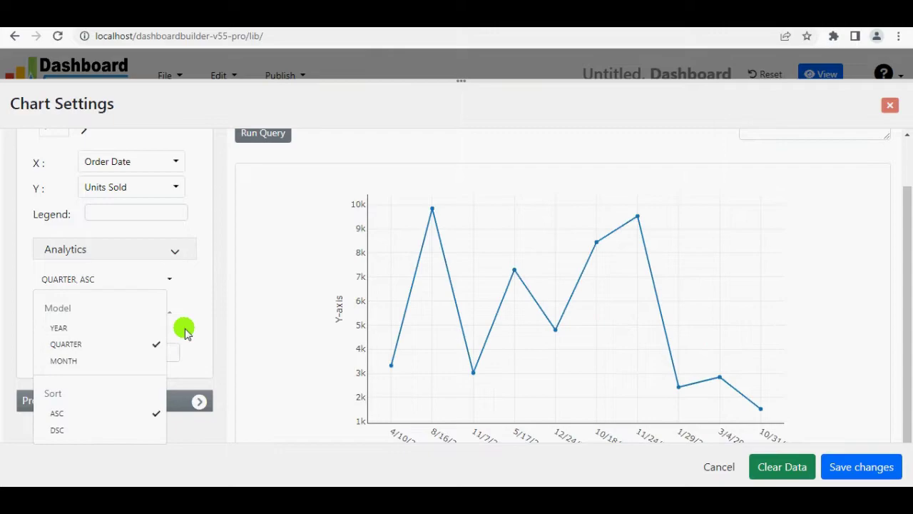
pyautogui.click(184, 331)
pyautogui.click(171, 318)
pyautogui.click(57, 159)
pyautogui.click(199, 226)
# Set Forecast to 2 periods, extending the line chart to Q3-2025.
pyautogui.scroll(1, 197, 226)
pyautogui.scroll(-1, 197, 226)
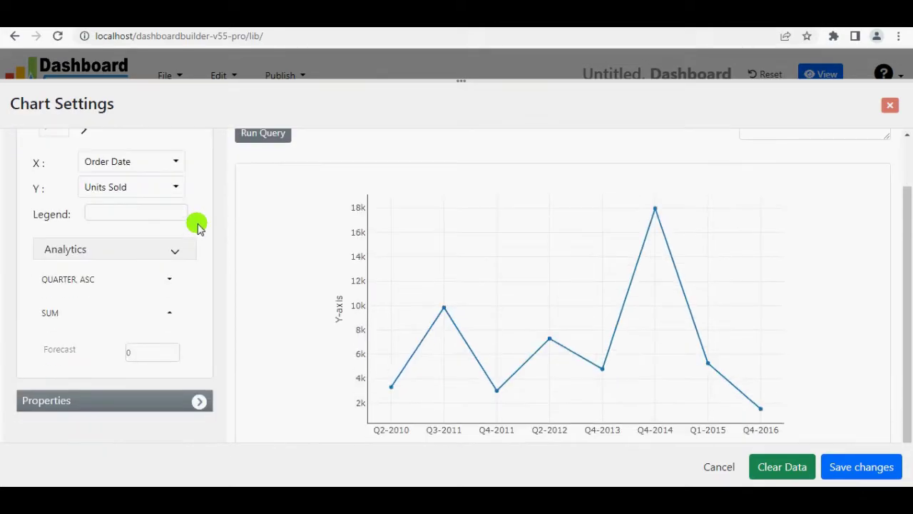
pyautogui.scroll(1, 197, 226)
pyautogui.scroll(-1, 197, 225)
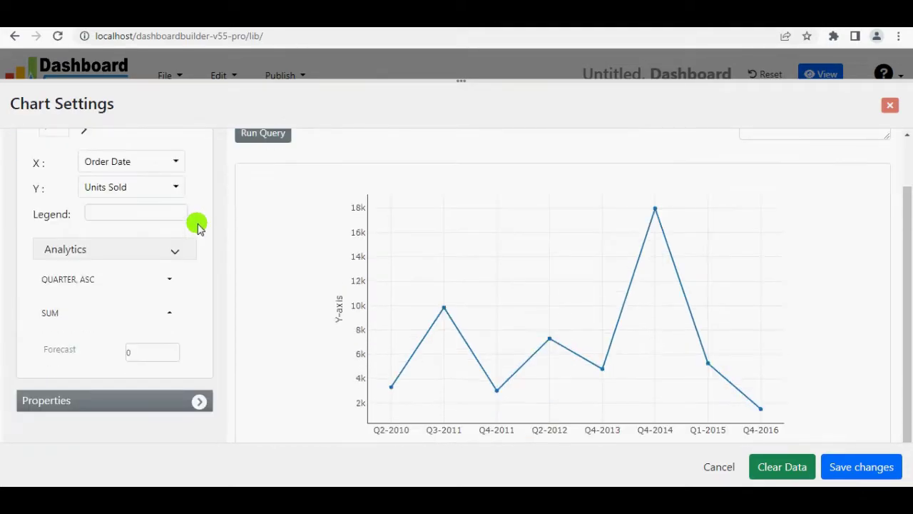
pyautogui.click(176, 349)
pyautogui.click(176, 349)
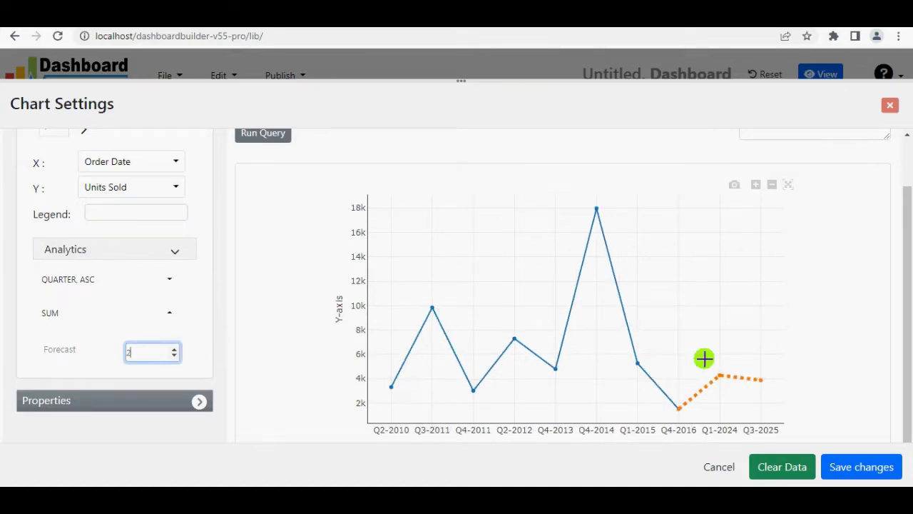
pyautogui.moveTo(759, 374)
pyautogui.moveTo(717, 402)
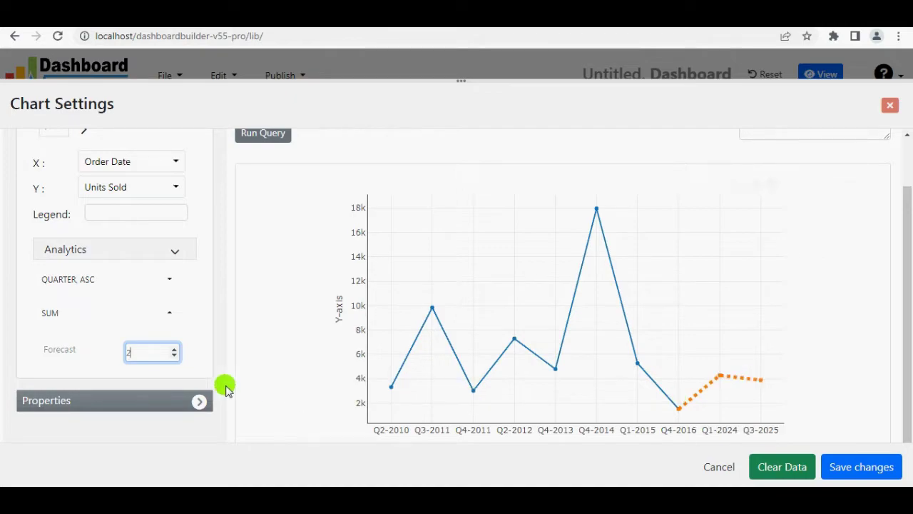
# Name the line series 'Unit Sold'.
pyautogui.click(131, 213)
pyautogui.write('Unit Sold')
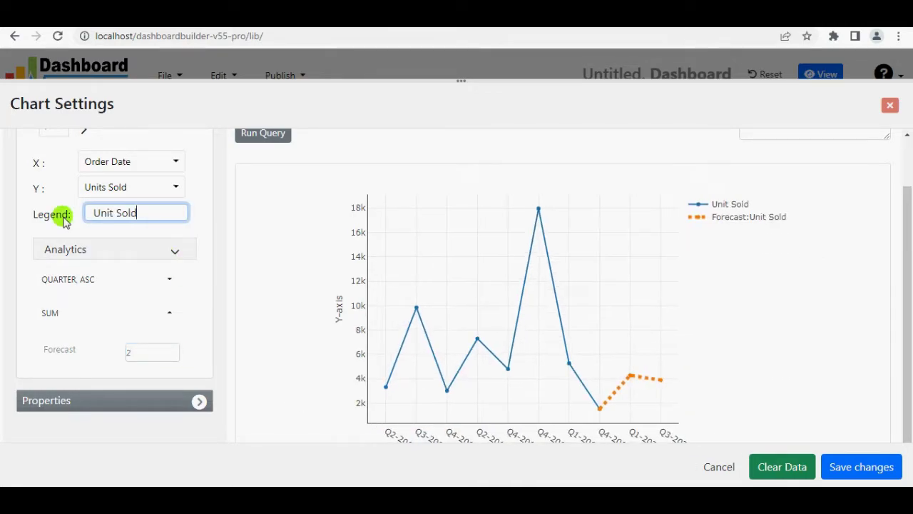
pyautogui.scroll(-2, 221, 229)
pyautogui.scroll(3, 226, 226)
pyautogui.scroll(-3, 226, 226)
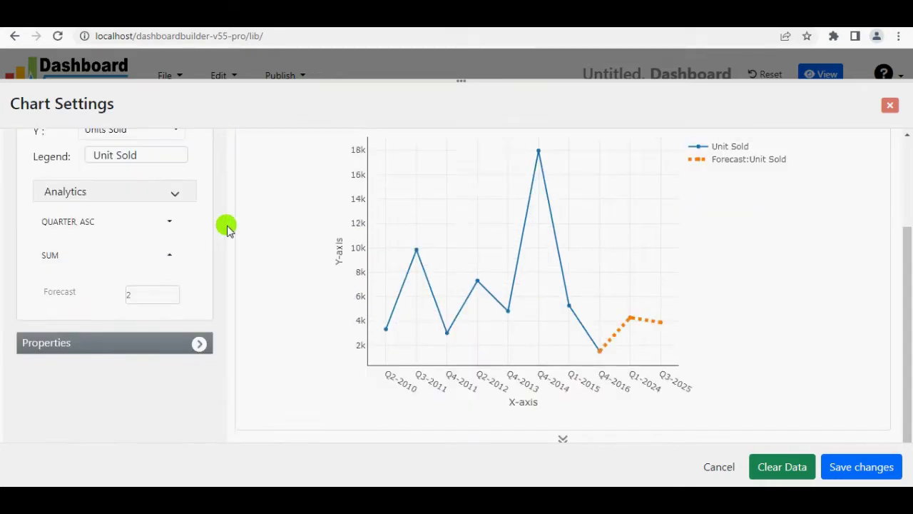
# Switch Label to Show on the line chart's points and save the settings.
pyautogui.click(199, 332)
pyautogui.scroll(-4, 197, 338)
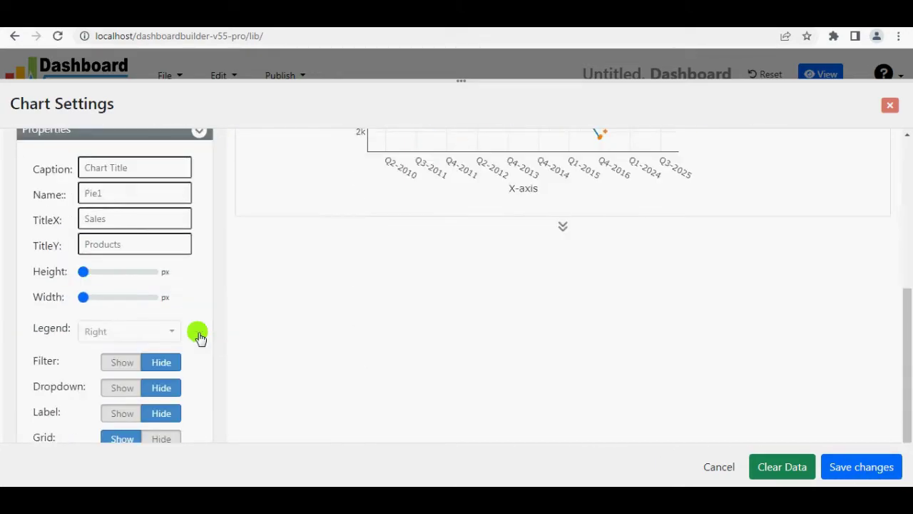
pyautogui.click(122, 346)
pyautogui.scroll(5, 236, 345)
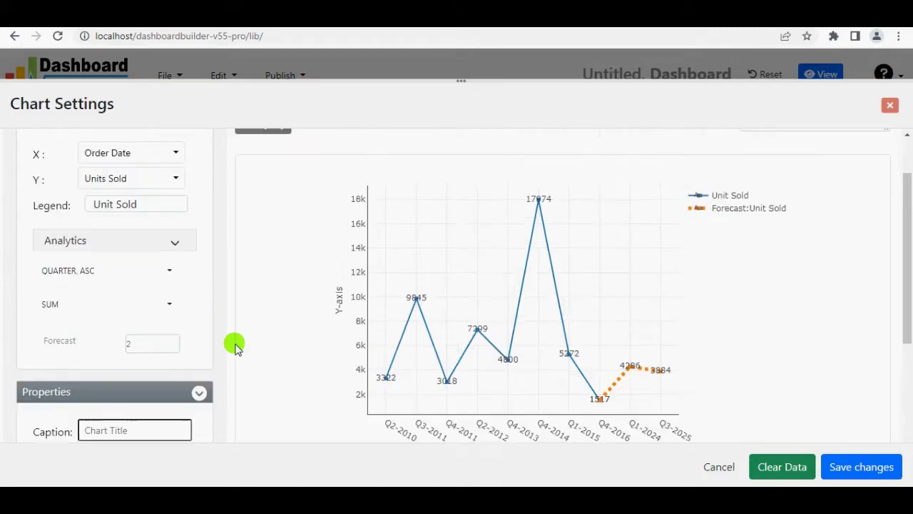
pyautogui.click(872, 469)
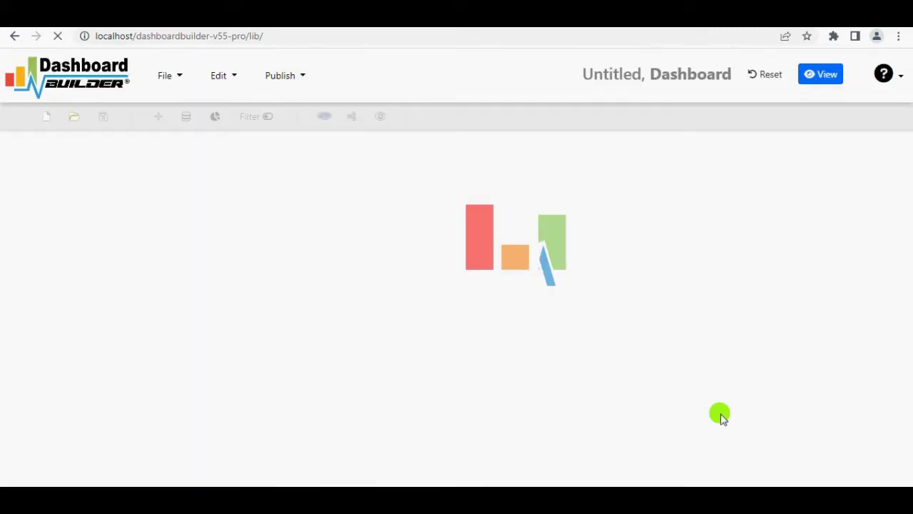
# Narrow the LineChart panel, move it beside the Bar Chart, and stretch it taller.
pyautogui.moveTo(907, 241); pyautogui.dragTo(375, 245)
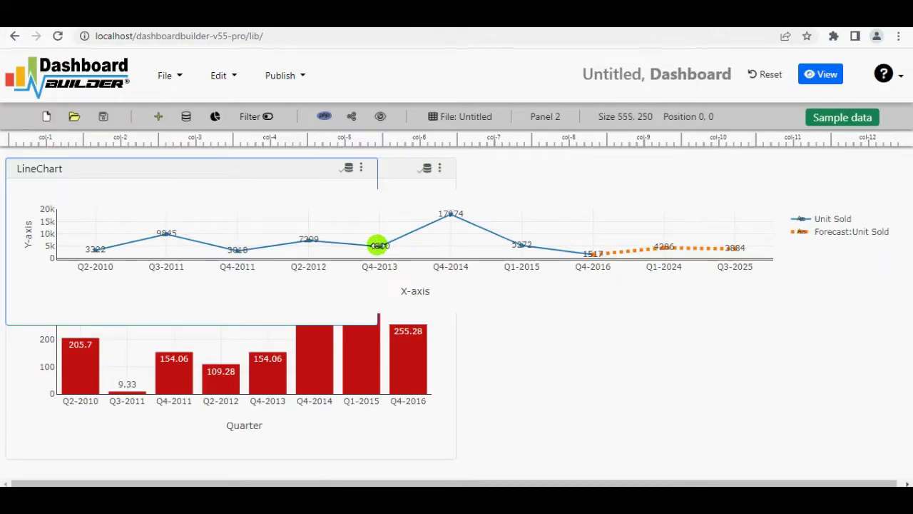
pyautogui.moveTo(220, 159); pyautogui.dragTo(687, 167)
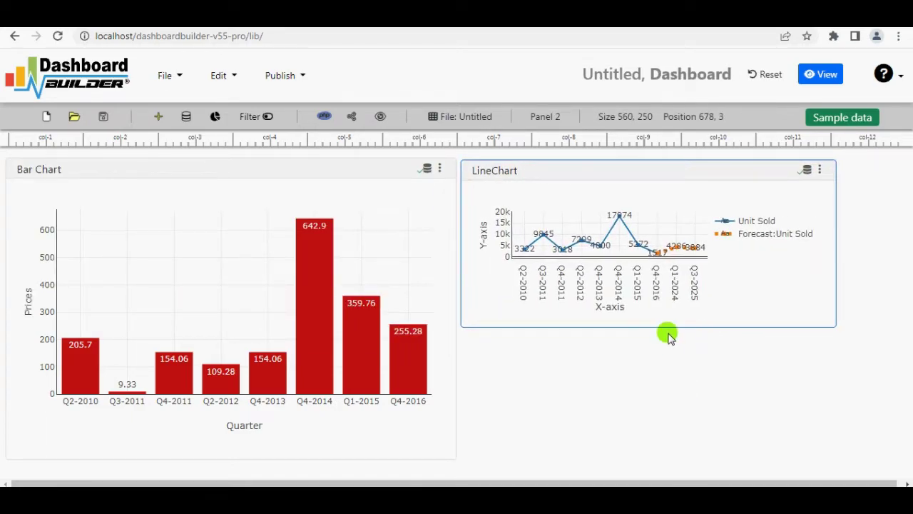
pyautogui.moveTo(667, 333); pyautogui.dragTo(679, 458)
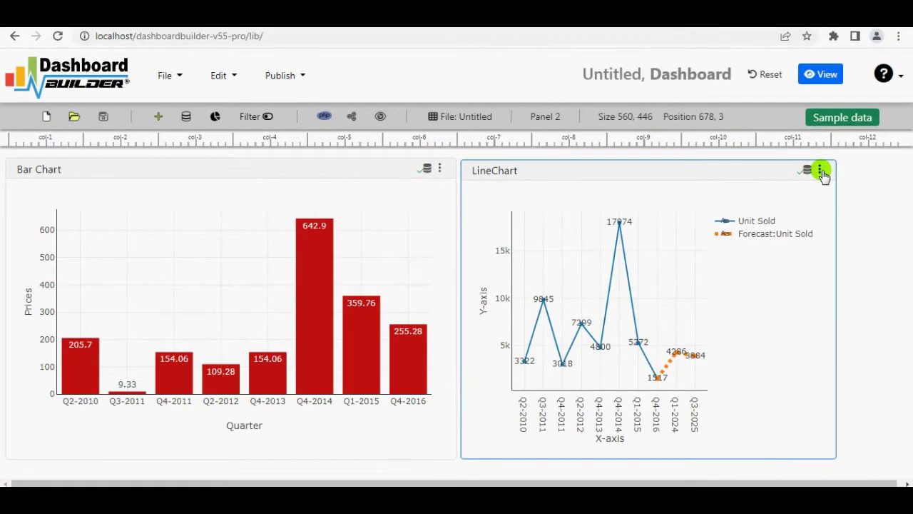
# Set the line chart's Legend position to Top Left and save the settings.
pyautogui.click(681, 168)
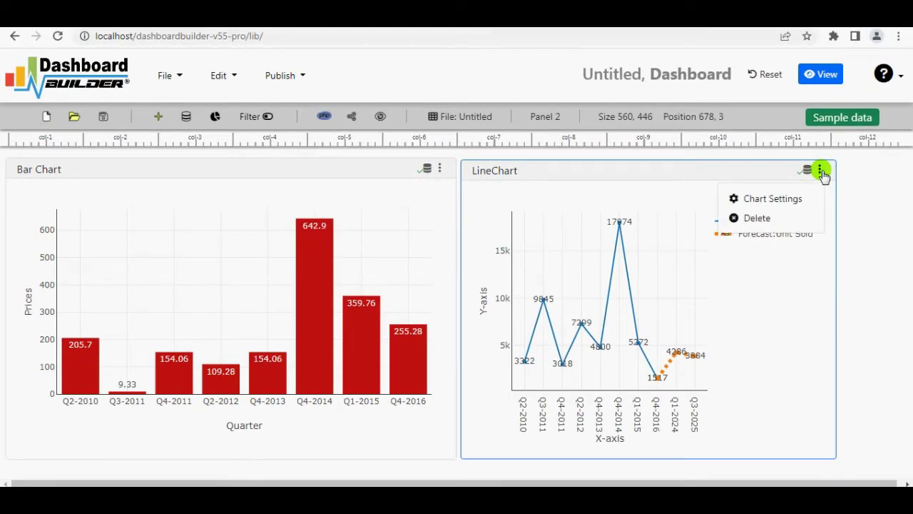
pyautogui.click(790, 201)
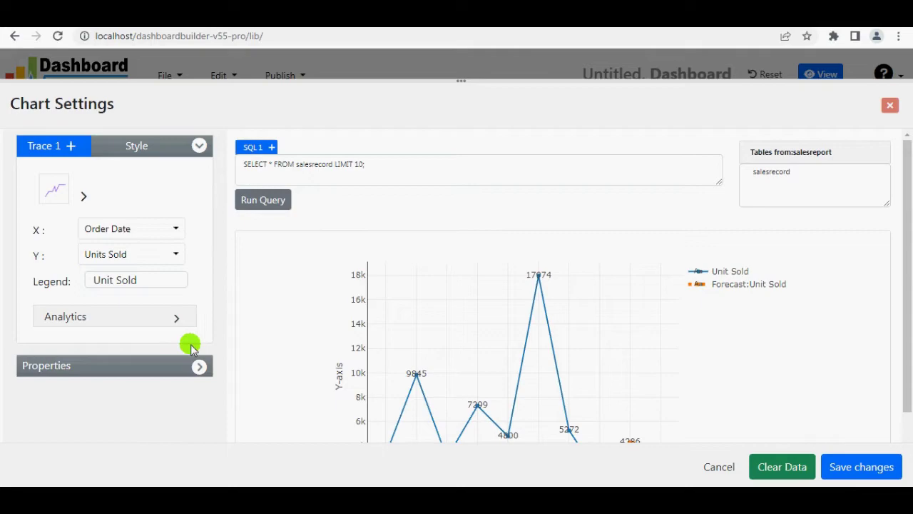
pyautogui.click(196, 366)
pyautogui.scroll(-2, 122, 238)
pyautogui.click(159, 230)
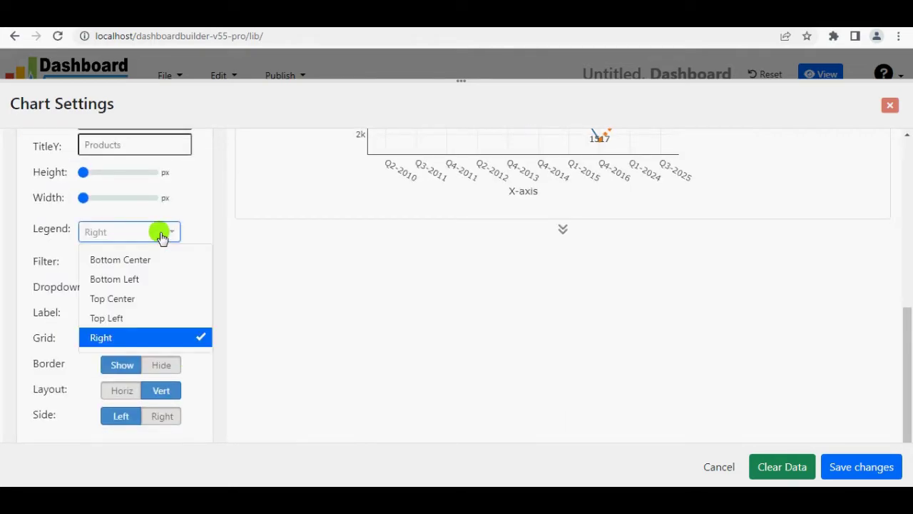
pyautogui.click(153, 317)
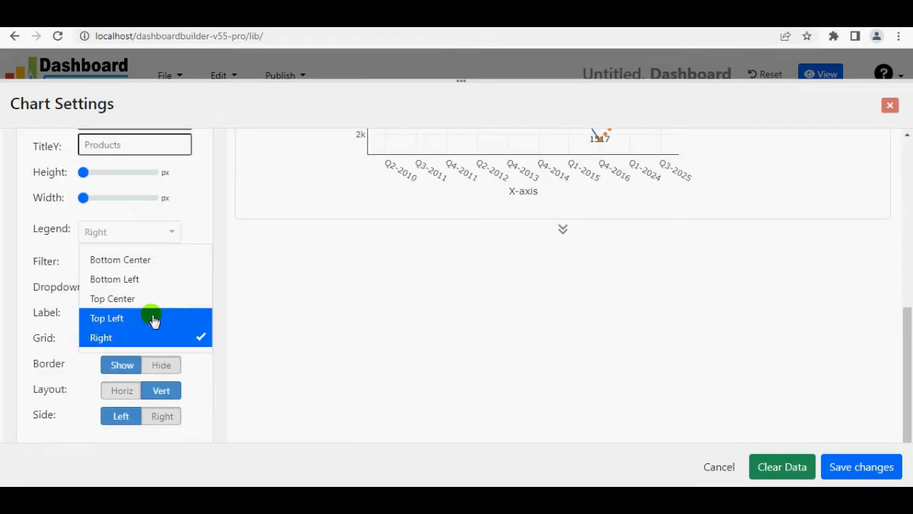
pyautogui.click(844, 471)
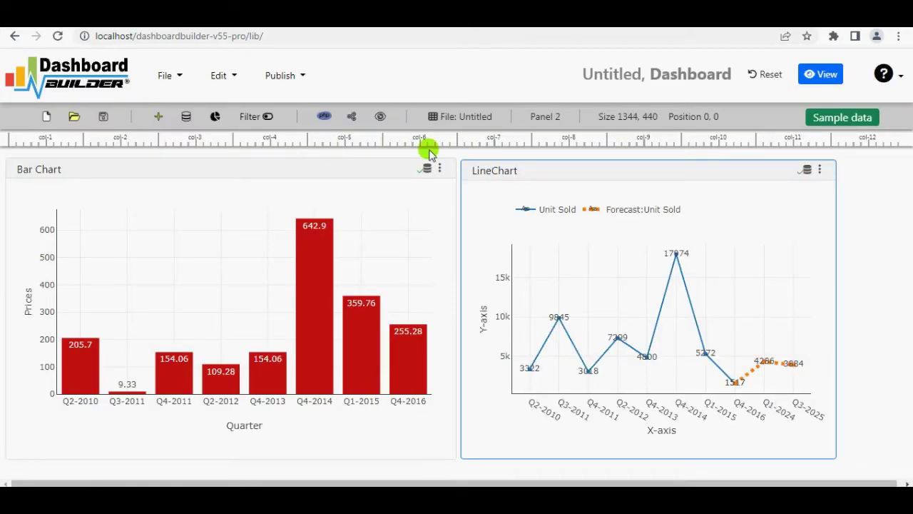
# Save the dashboard with the file name salesreport.
pyautogui.click(102, 116)
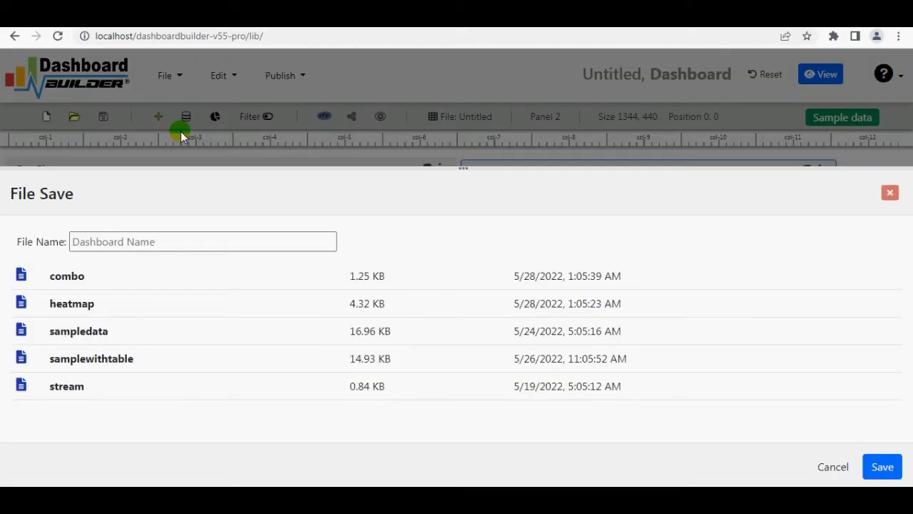
pyautogui.click(179, 244)
pyautogui.click(167, 272)
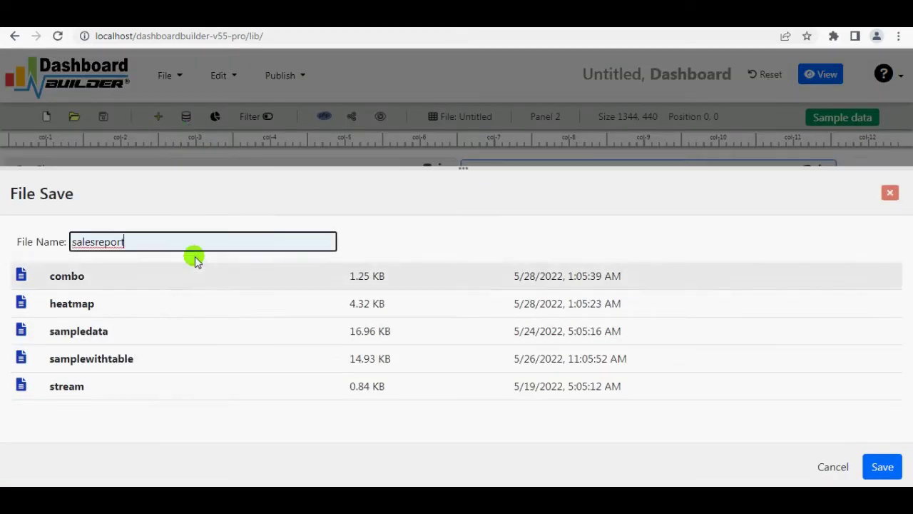
pyautogui.click(882, 467)
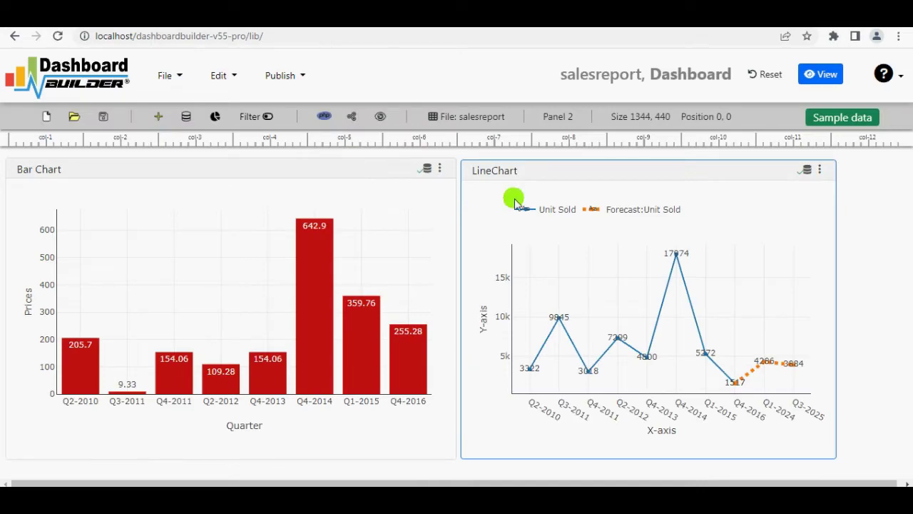
# Preview the dashboard, then open its shared link dashboard.php?file=salesreport in a new tab.
pyautogui.click(379, 117)
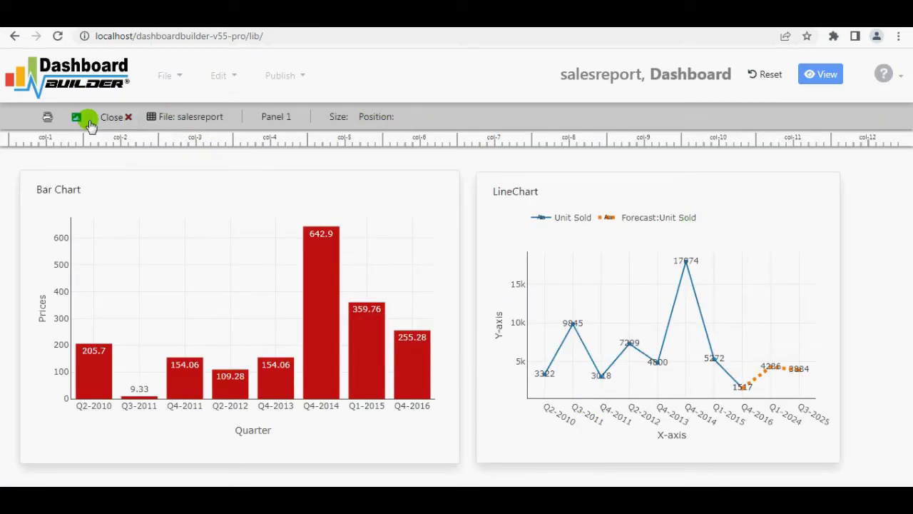
pyautogui.click(114, 120)
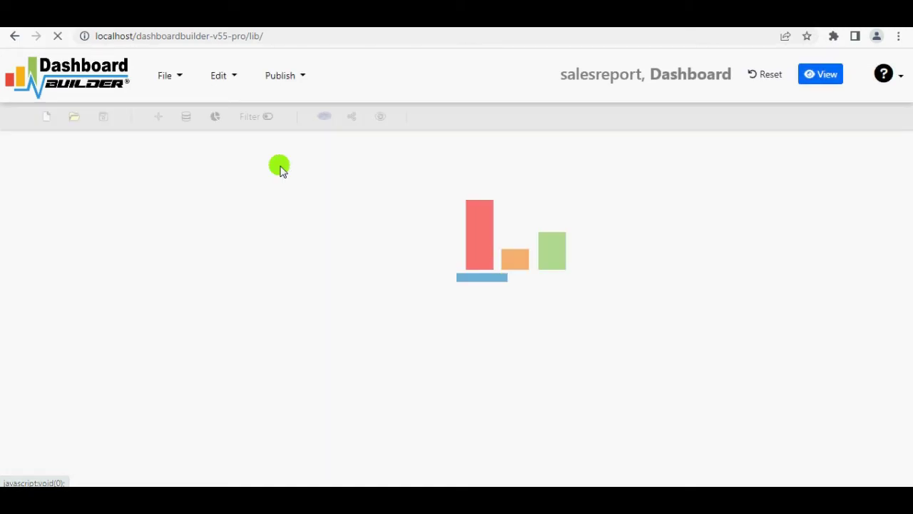
pyautogui.click(351, 117)
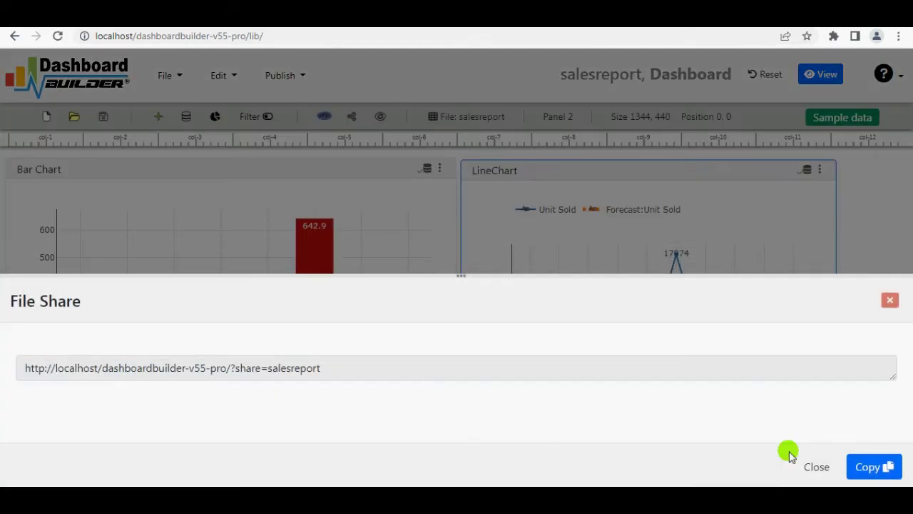
pyautogui.click(872, 466)
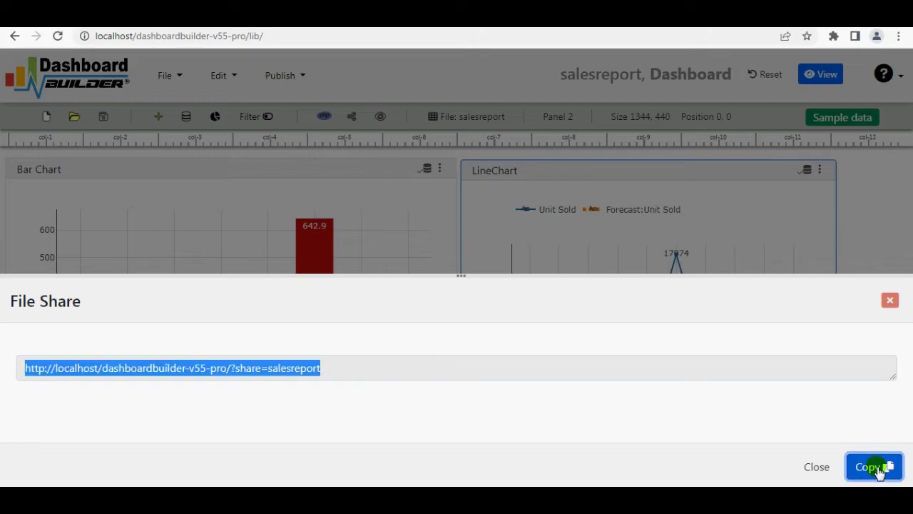
pyautogui.hotkey('ctrl', 't')
pyautogui.hotkey('ctrl', 'v')
pyautogui.press('Return')
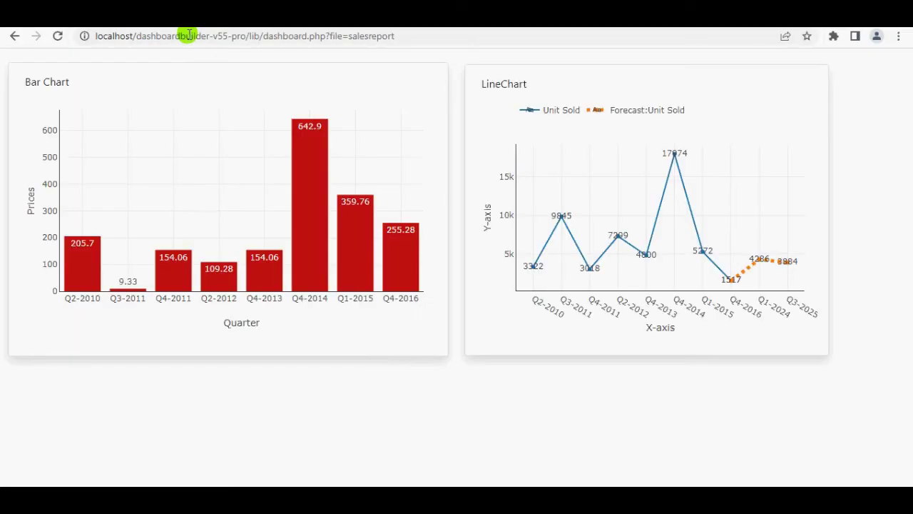
pyautogui.hotkey('ctrl', 'w')
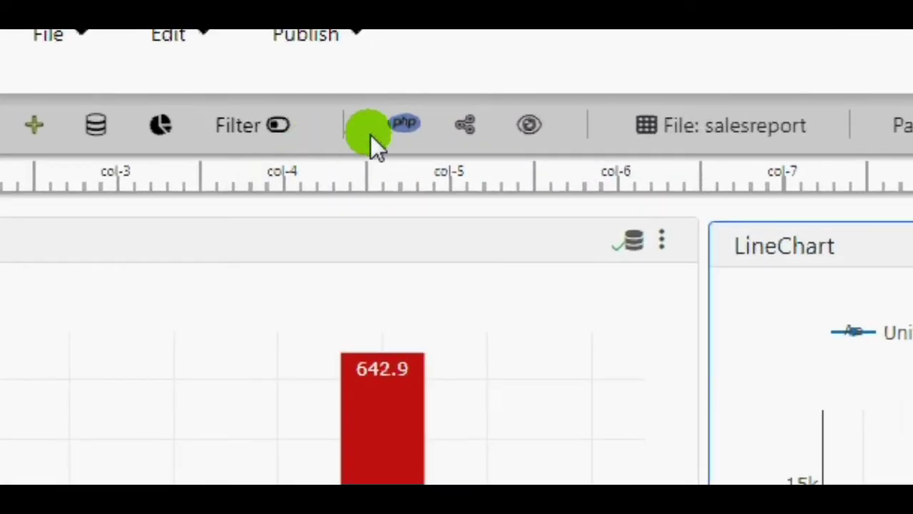
pyautogui.click(404, 124)
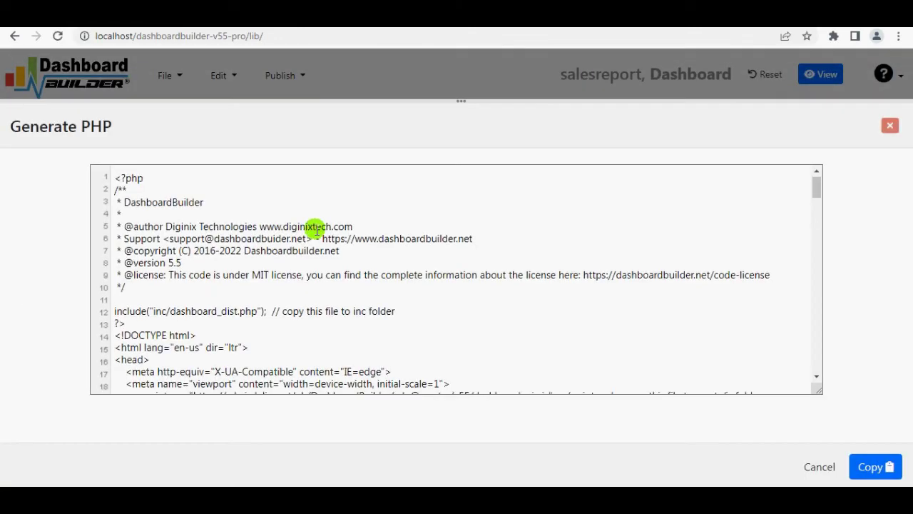
pyautogui.scroll(-8, 300, 236)
pyautogui.scroll(-4, 278, 251)
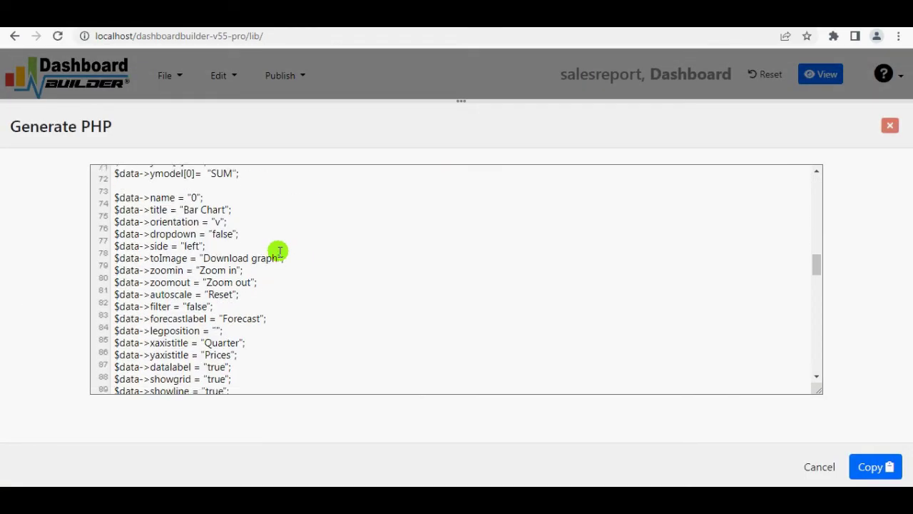
pyautogui.scroll(15, 276, 250)
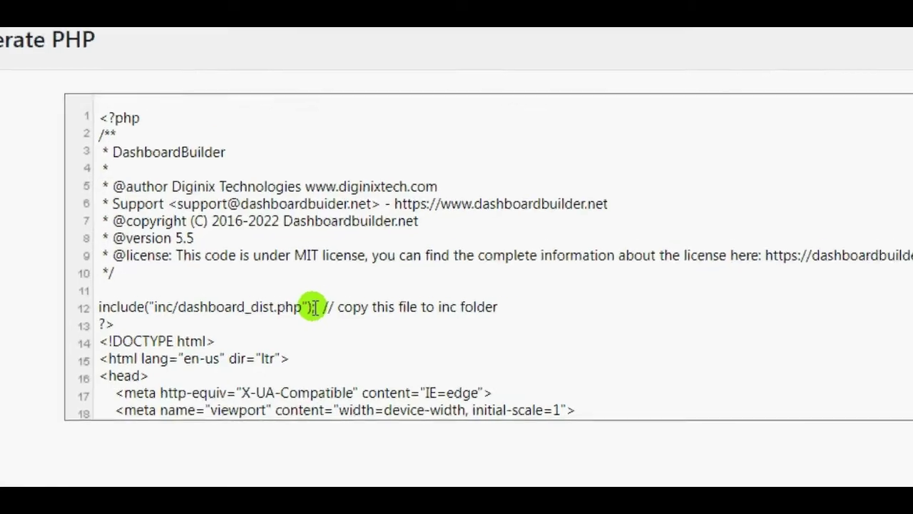
pyautogui.moveTo(266, 316); pyautogui.dragTo(115, 314)
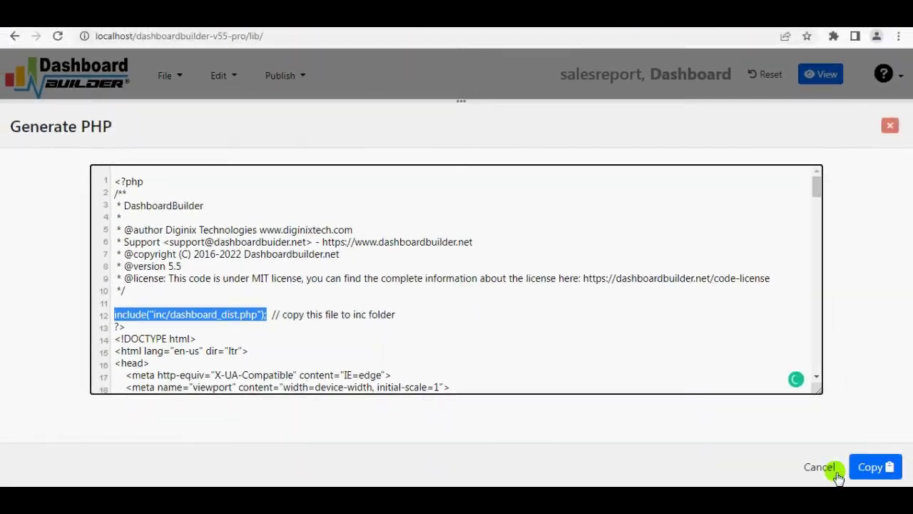
pyautogui.click(833, 471)
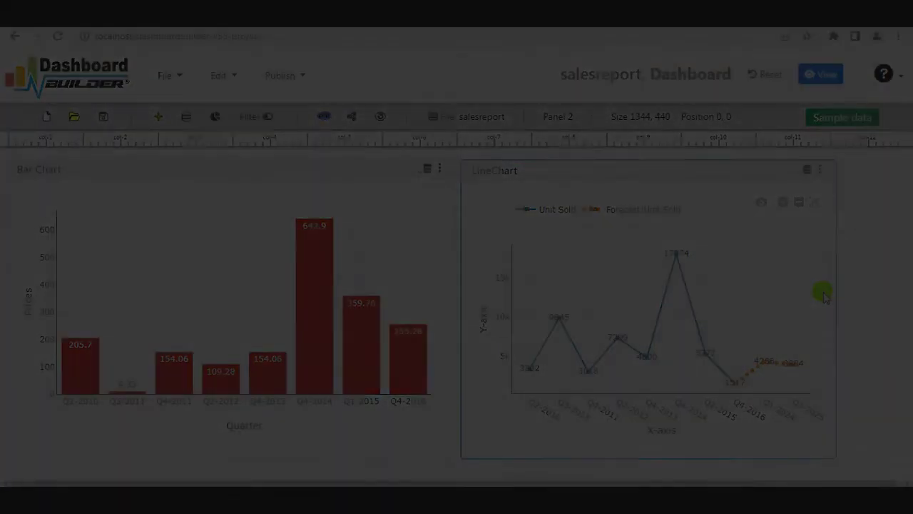